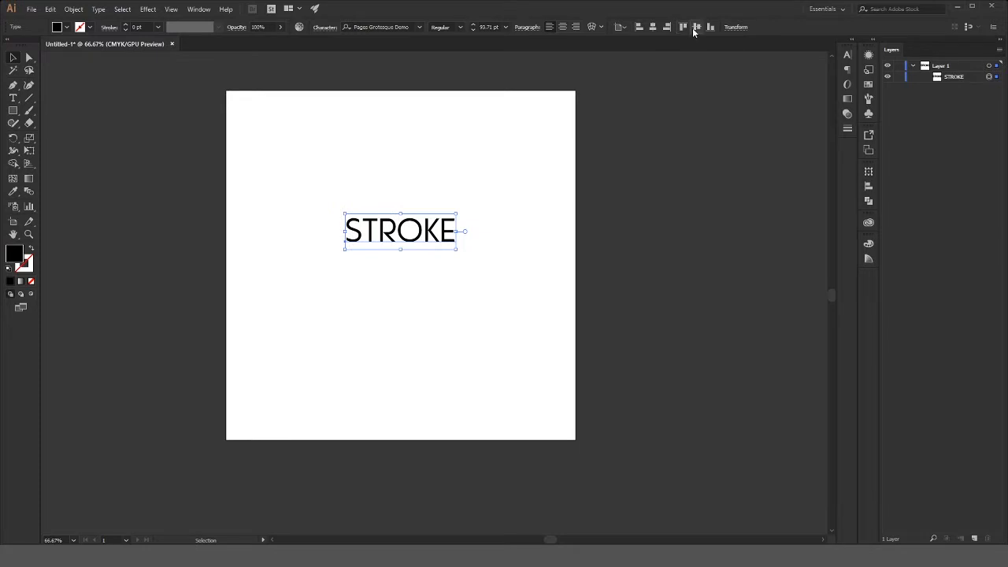
Centre the STROKE text vertically on the artboard and scale it up from its centre to about 168 pt
click(693, 27)
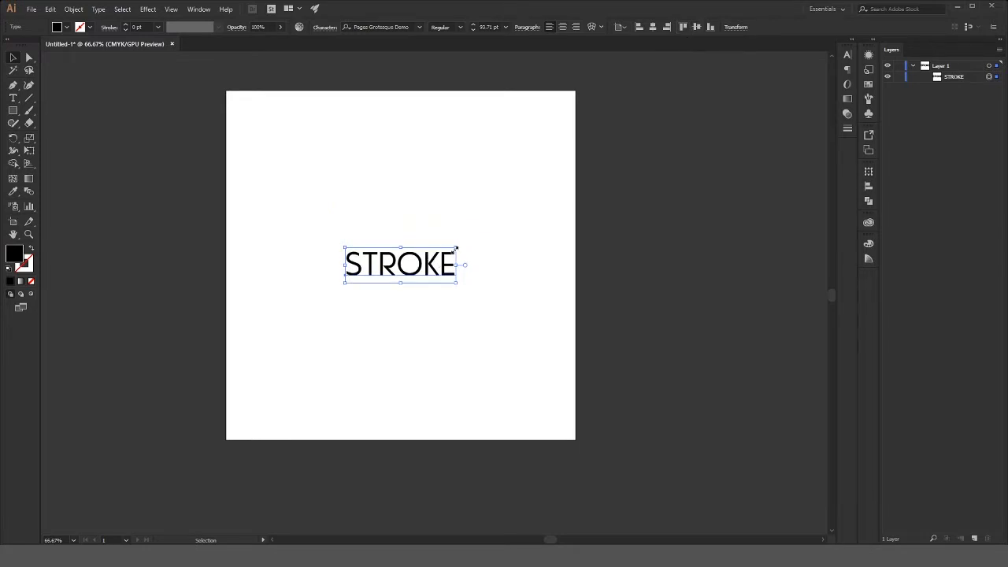
drag(455, 249, 500, 207)
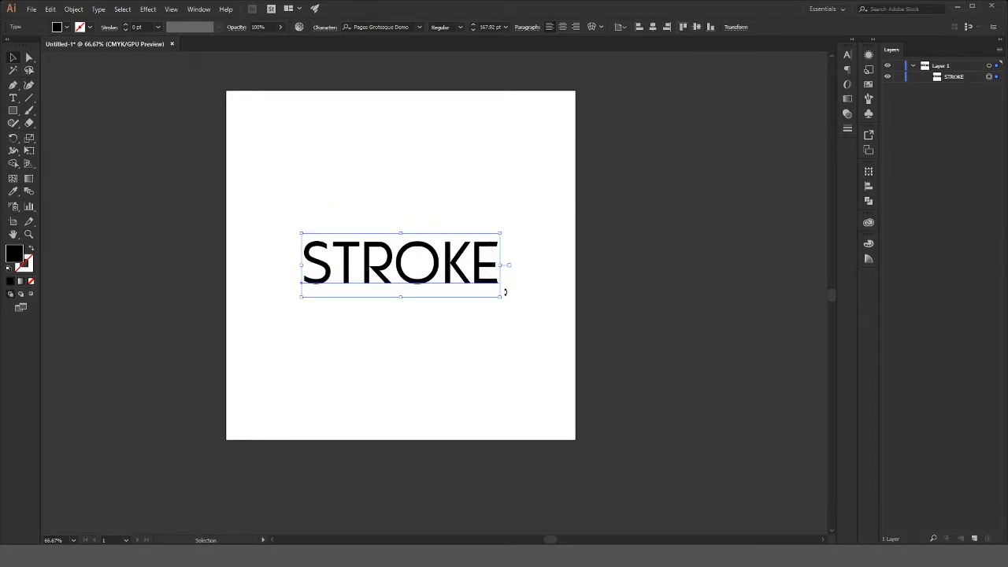
click(494, 325)
key(ctrl+1)
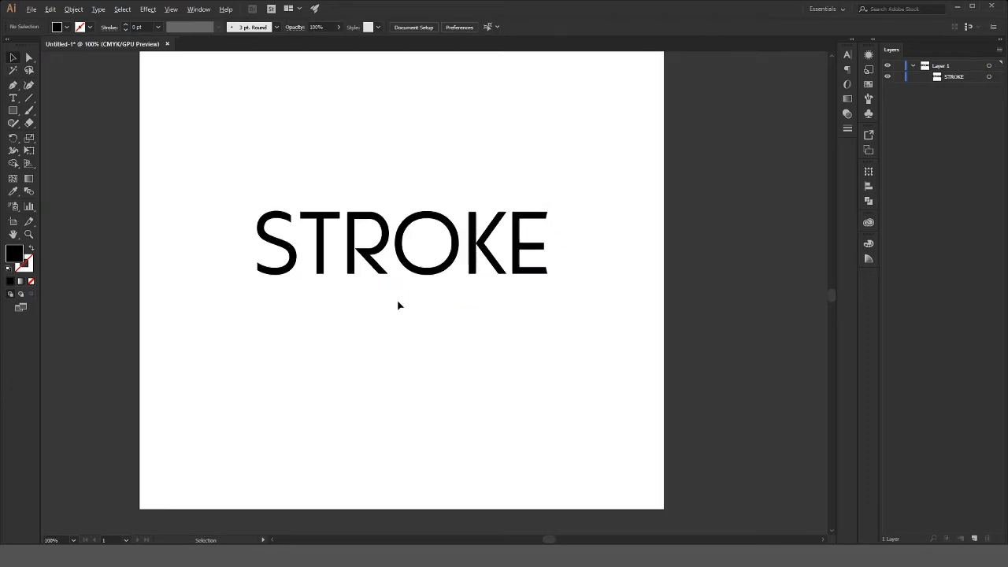
Expand the STROKE text into editable shapes with the Object and Fill options enabled
click(454, 261)
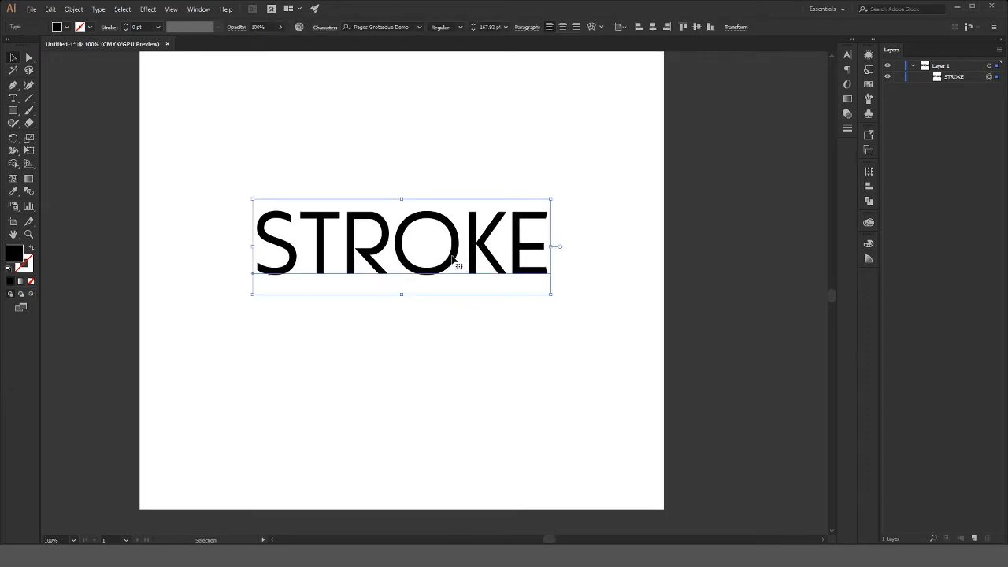
click(73, 9)
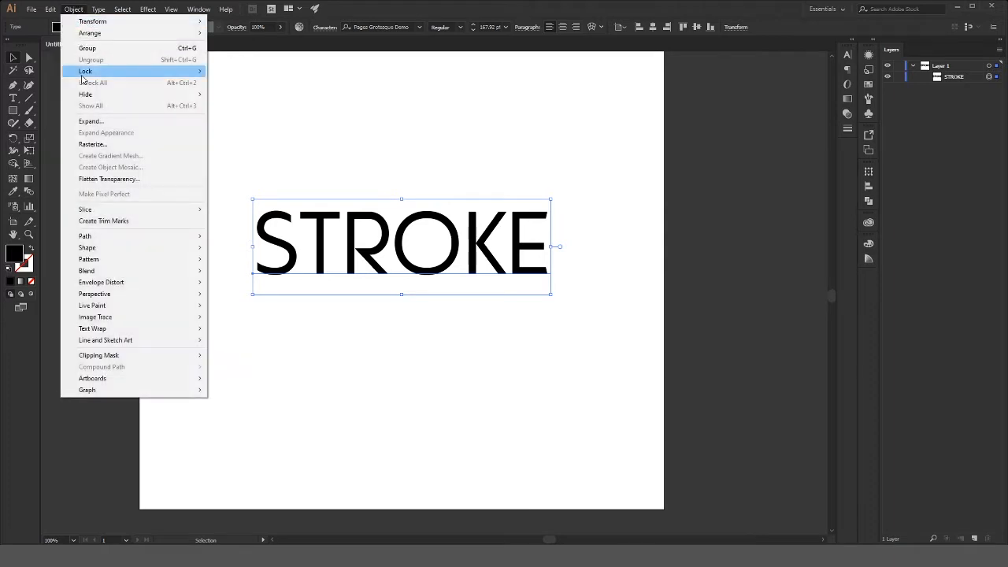
click(99, 122)
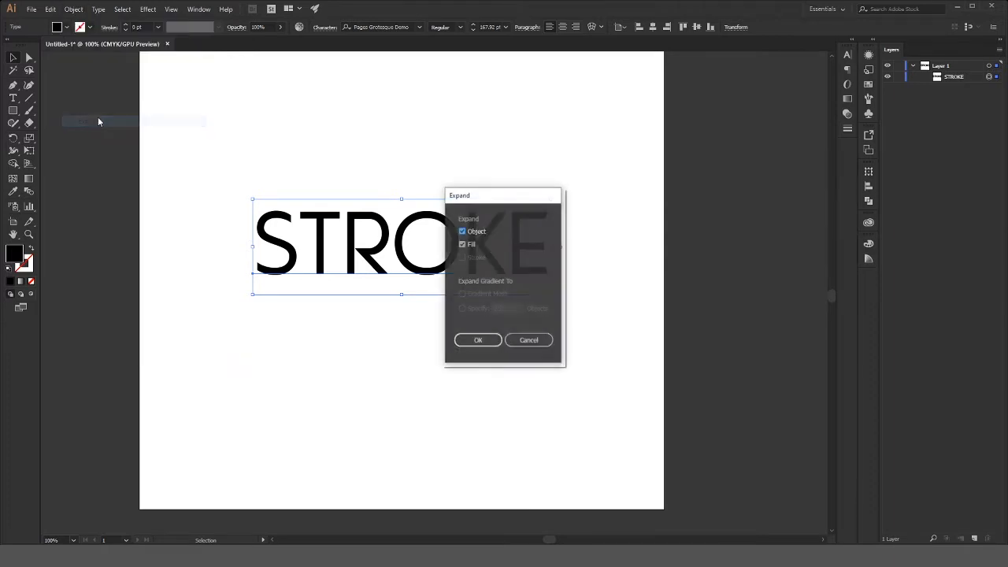
click(470, 341)
Offset the paths of the expanded STROKE lettering by 5 px with Miter joins and a miter limit of 4
click(72, 10)
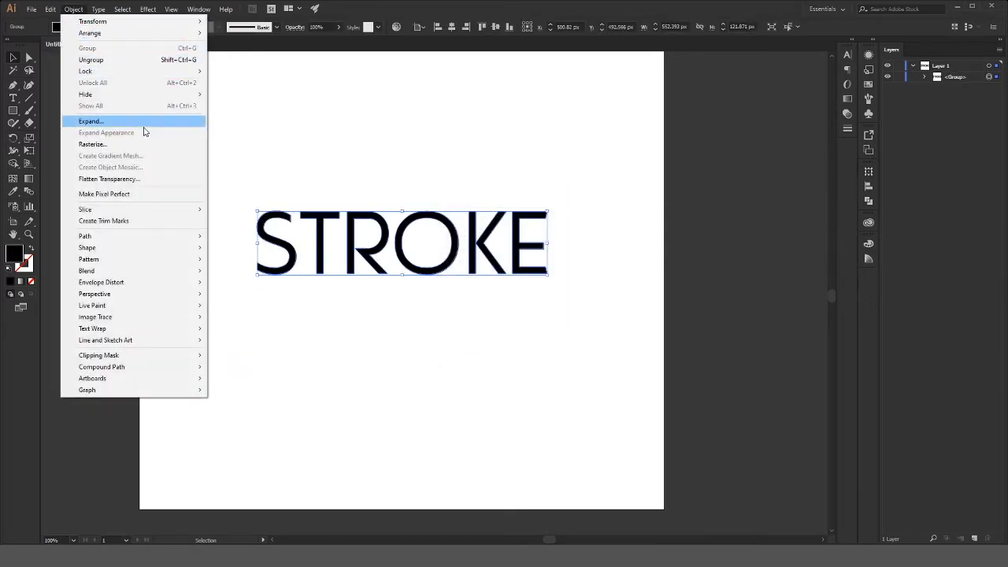
mouse_move(184, 239)
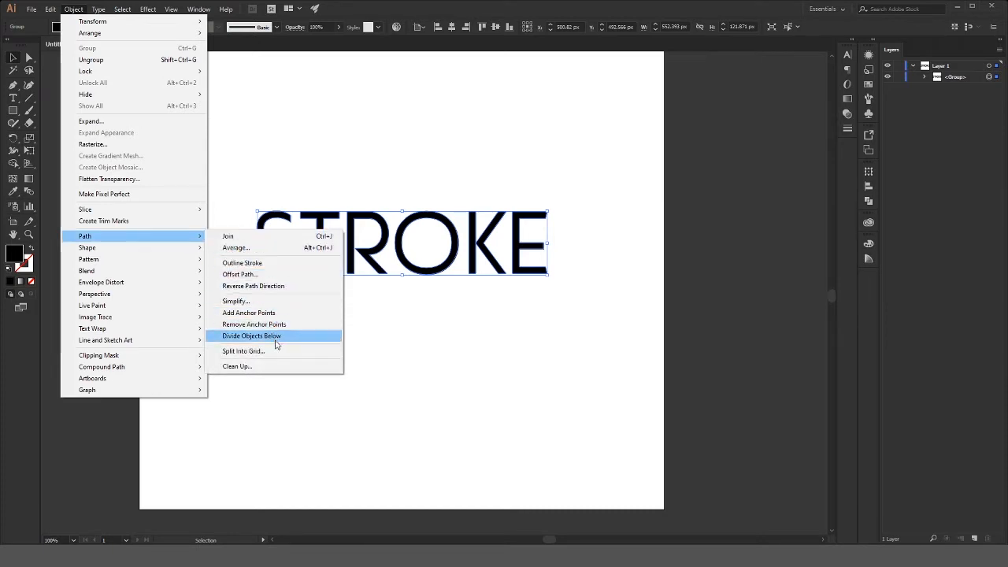
click(264, 275)
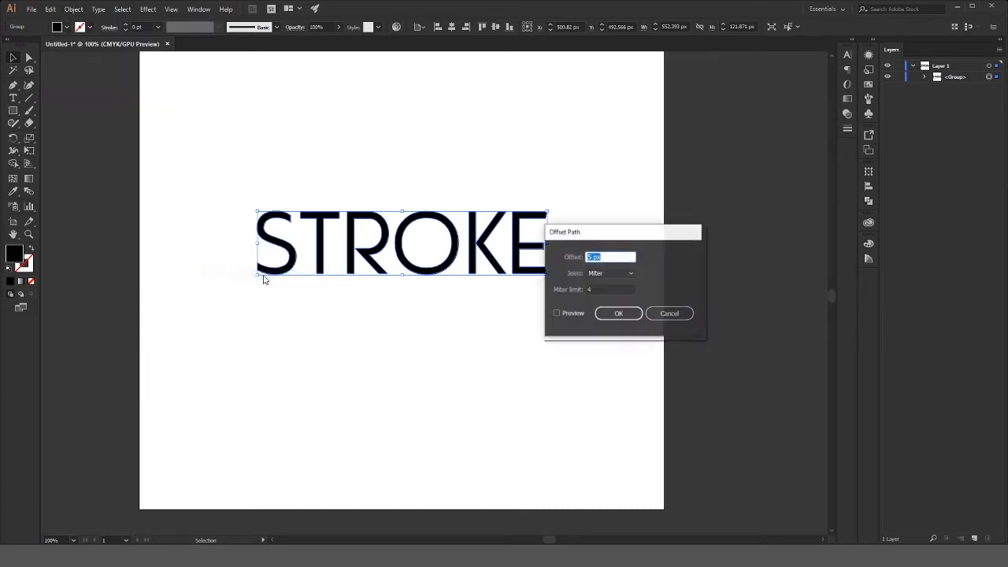
click(557, 313)
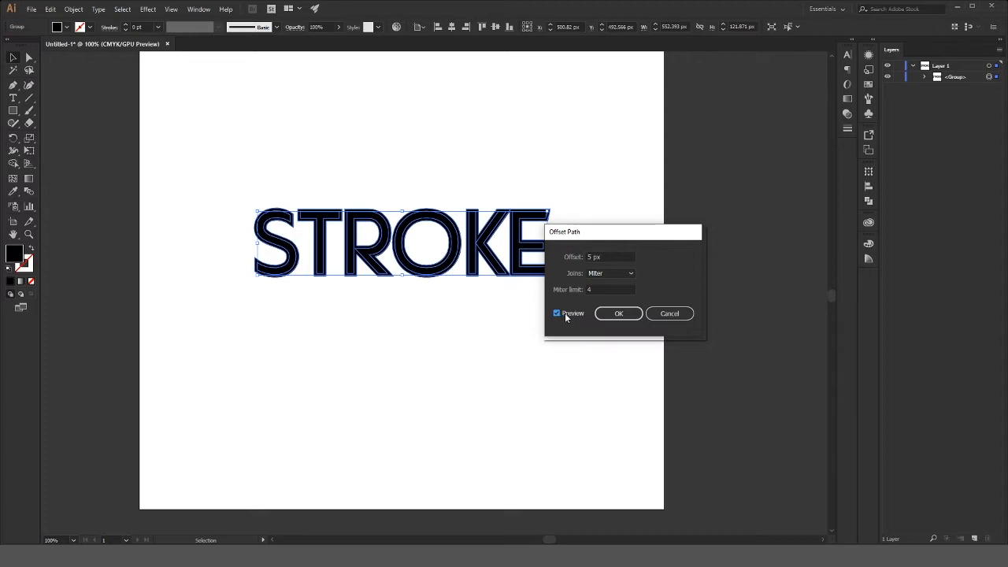
click(619, 313)
Ungroup the STROKE lettering into separate original and offset letter shapes
click(290, 293)
click(289, 269)
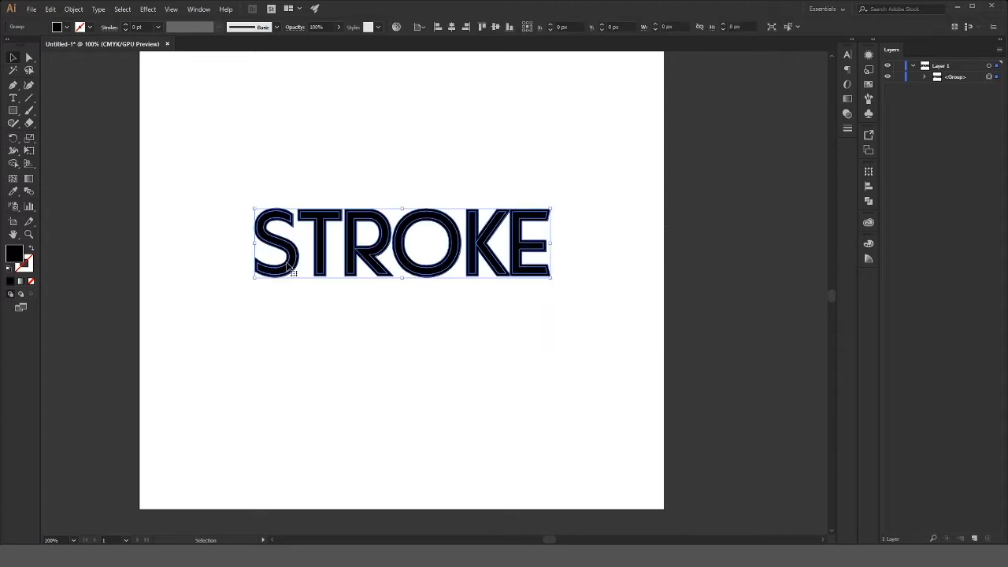
right_click(288, 265)
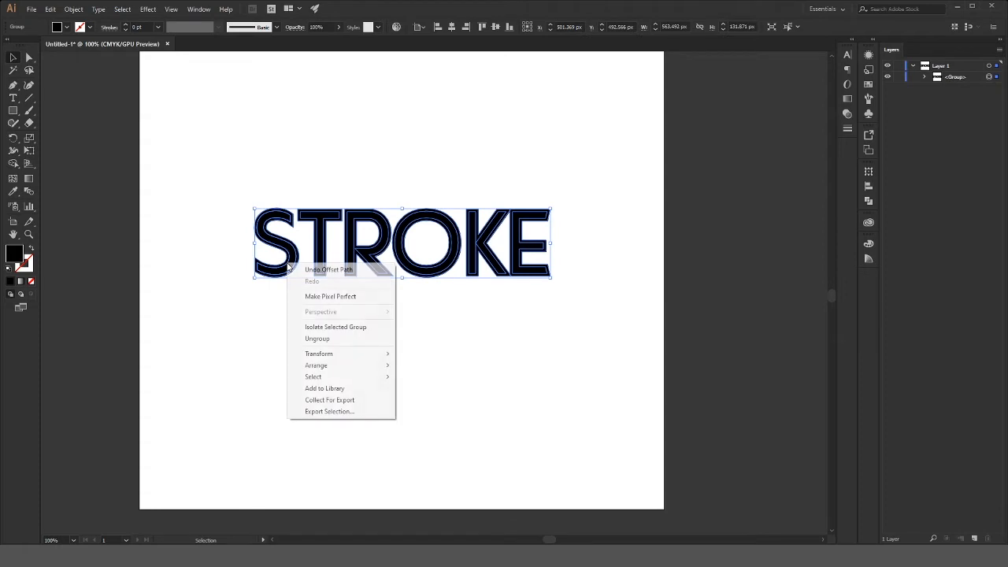
click(356, 339)
click(418, 315)
Select the six inner original letters of STROKE, from S to E, and group them
click(293, 267)
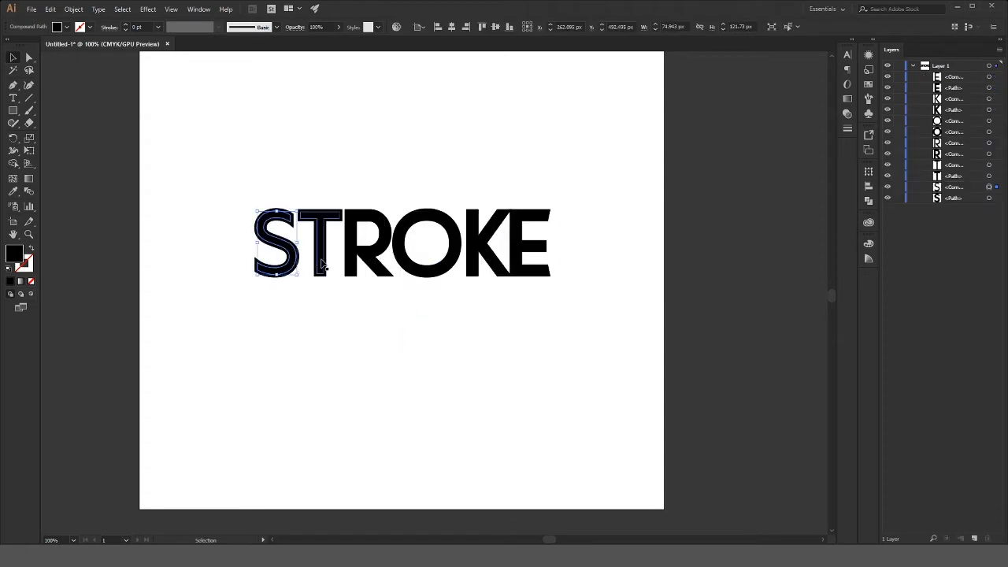
shift+click(321, 264)
shift+click(382, 269)
shift+click(356, 266)
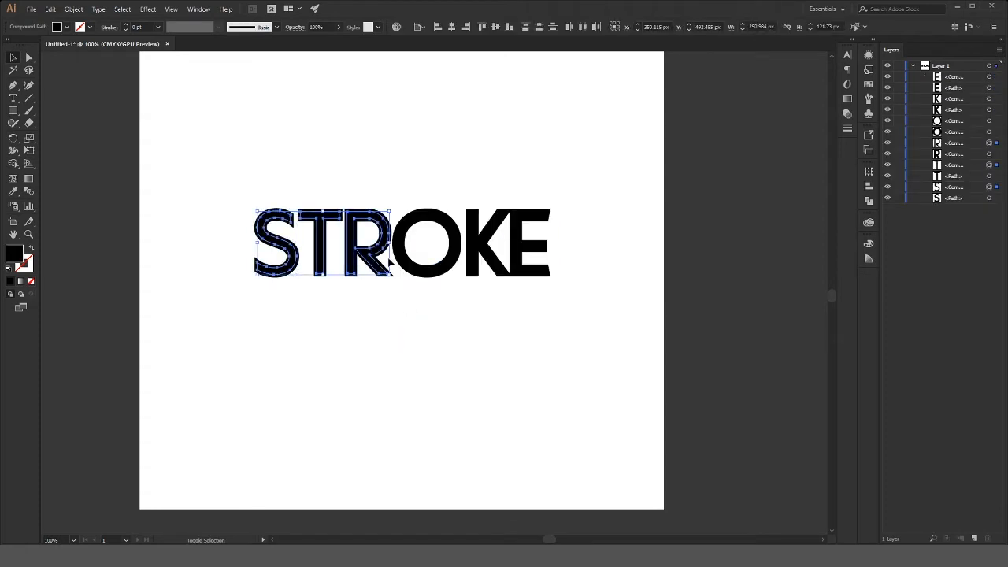
shift+click(397, 264)
shift+click(472, 266)
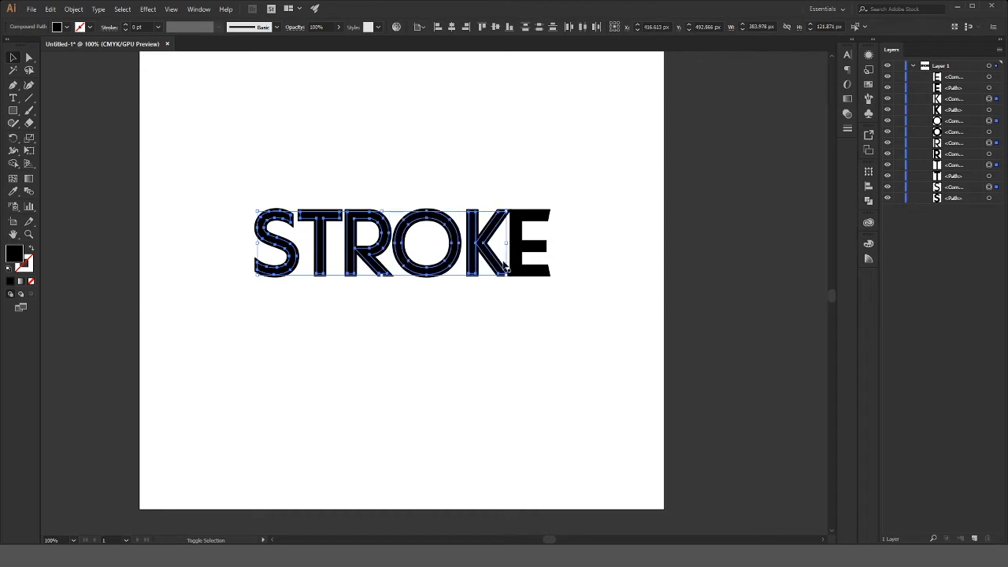
shift+click(521, 260)
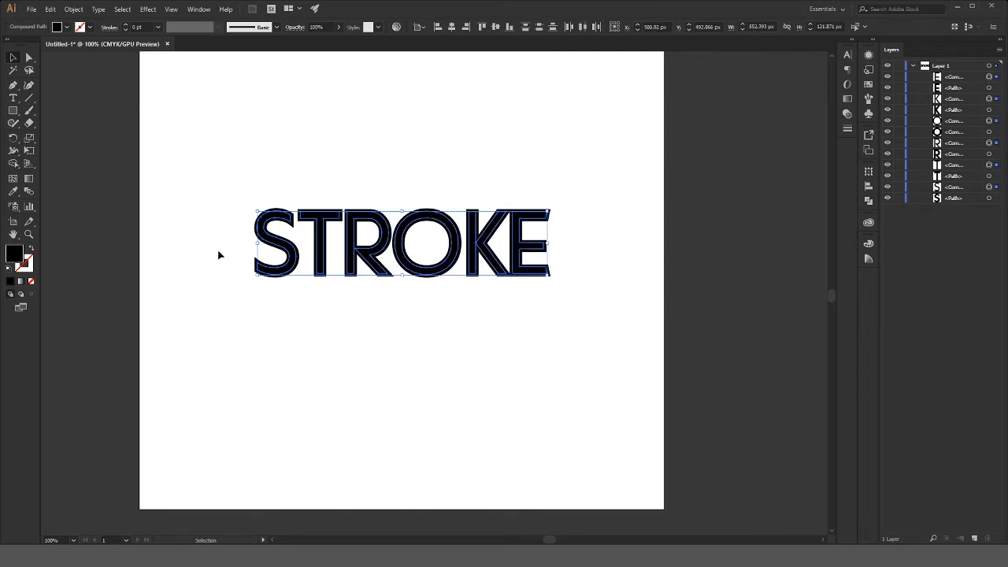
right_click(283, 259)
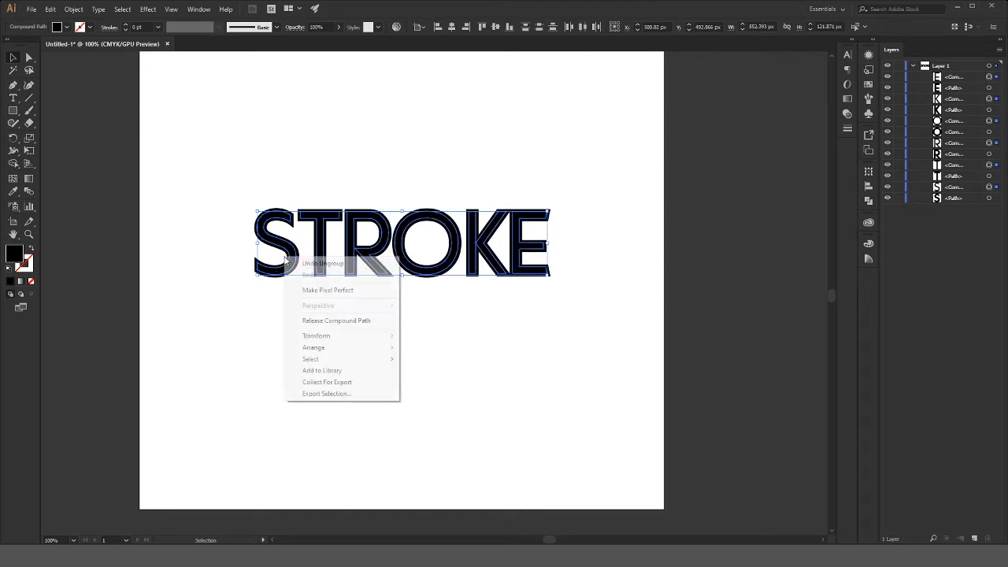
click(384, 238)
key(ctrl+g)
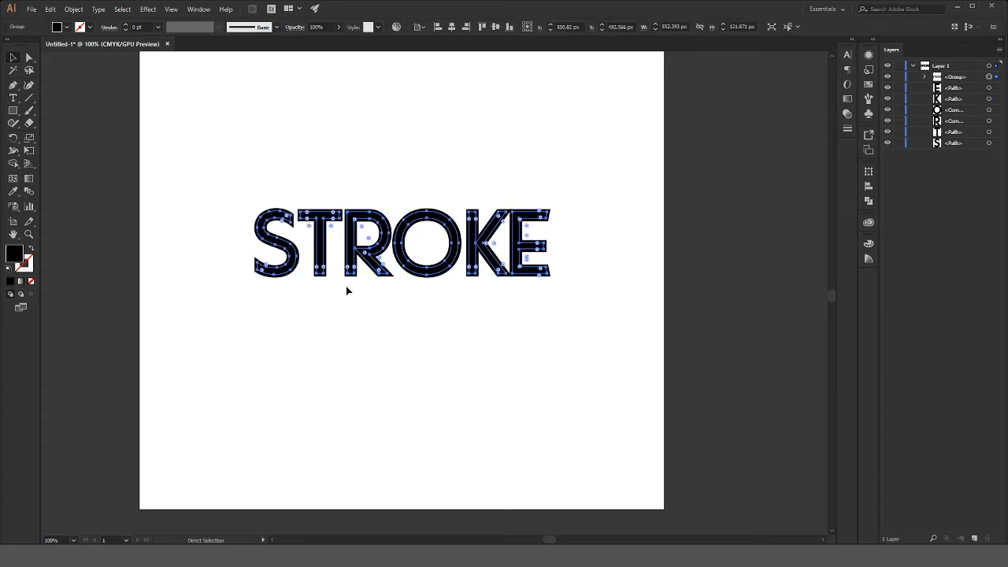
click(366, 311)
drag(350, 259, 354, 163)
key(ctrl+z)
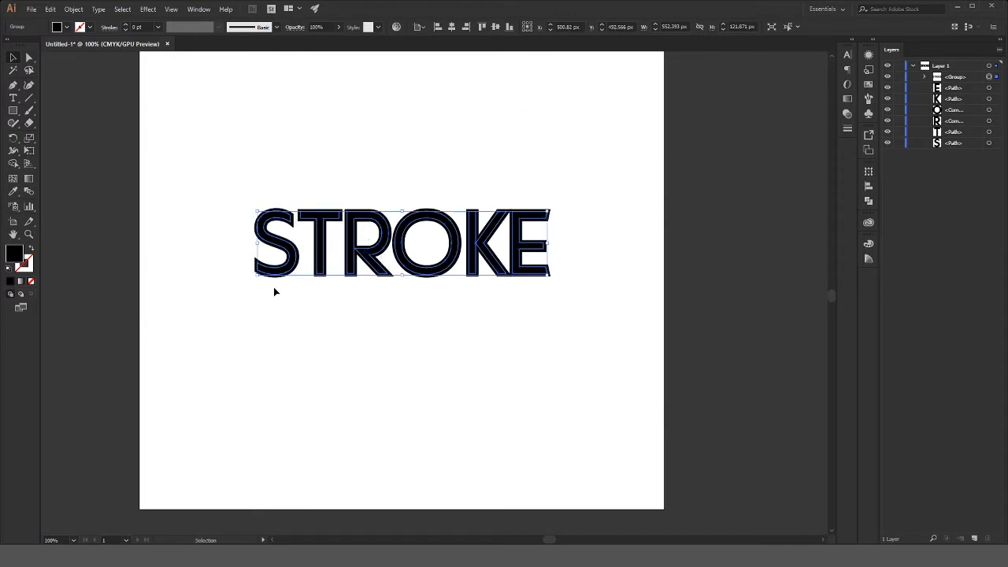
Select the six outer offset letters of STROKE by their edges and group them
scroll(274, 288, up, 4)
click(291, 241)
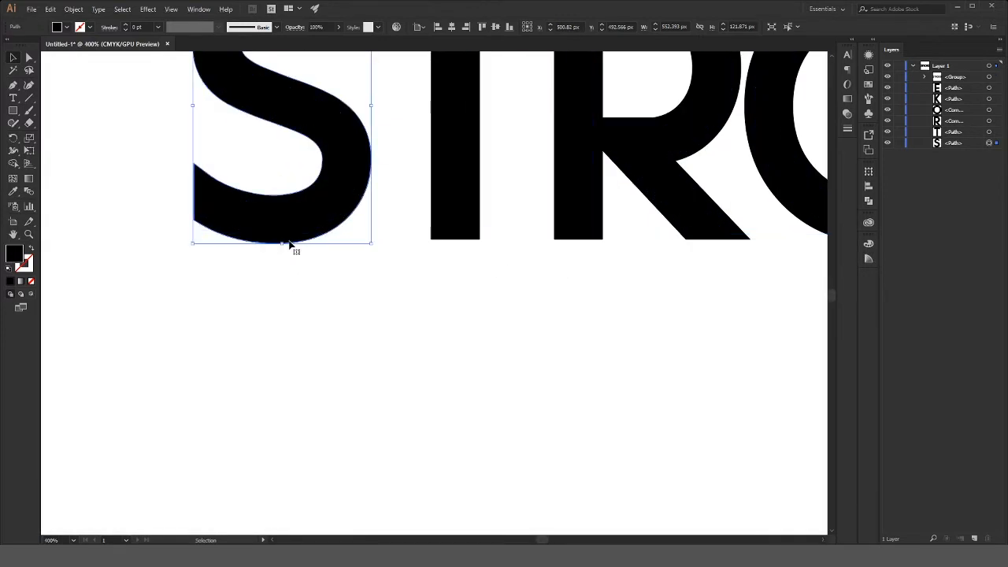
shift+click(459, 239)
shift+click(558, 239)
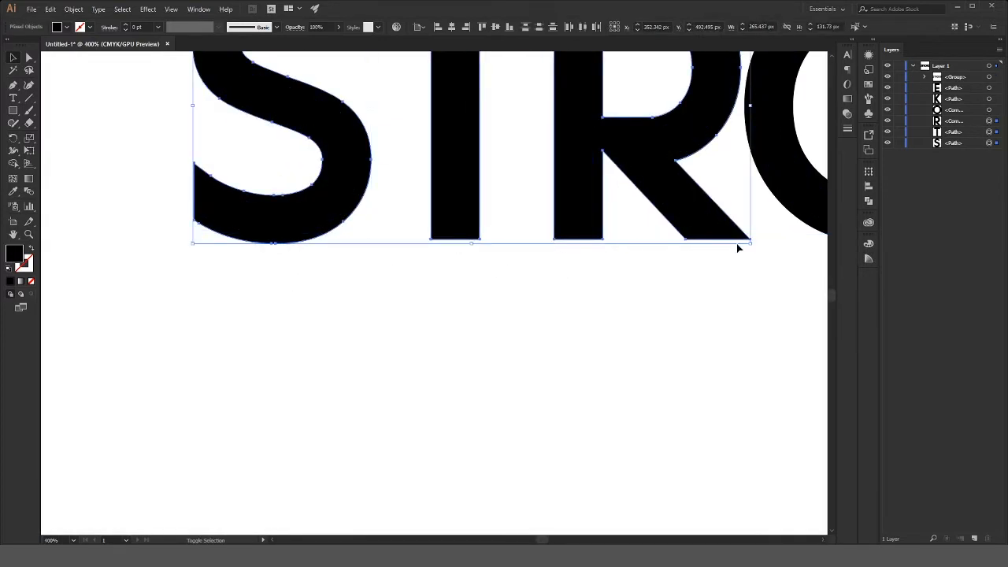
drag(543, 540, 549, 542)
shift+click(403, 238)
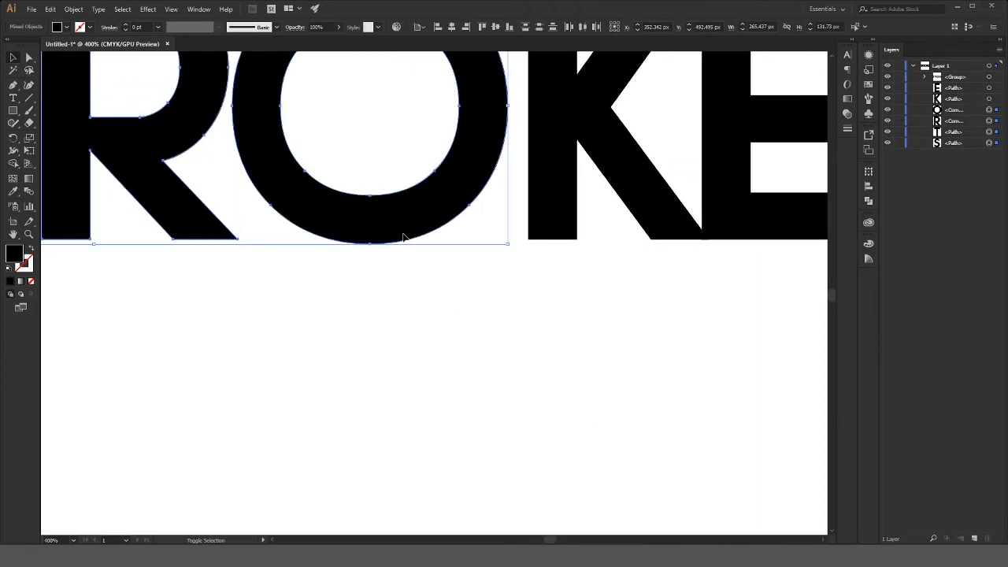
shift+click(543, 239)
shift+click(730, 237)
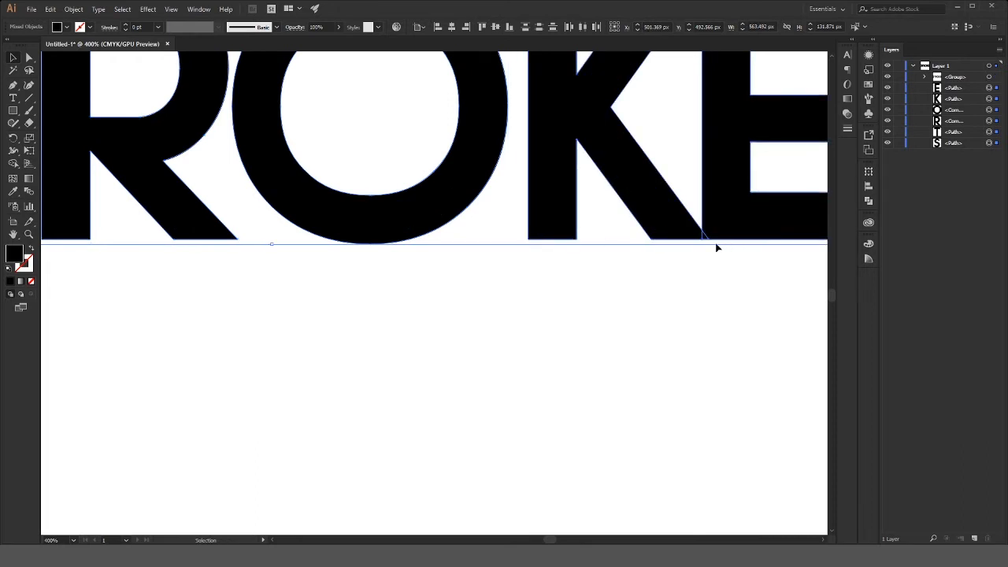
right_click(685, 242)
click(734, 306)
scroll(628, 286, down, 1)
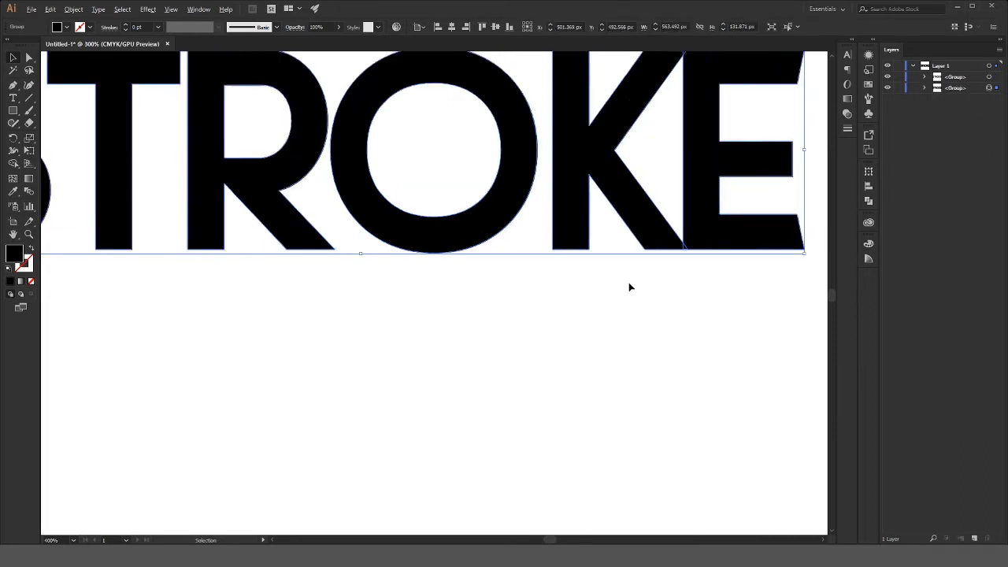
scroll(628, 287, down, 3)
click(470, 315)
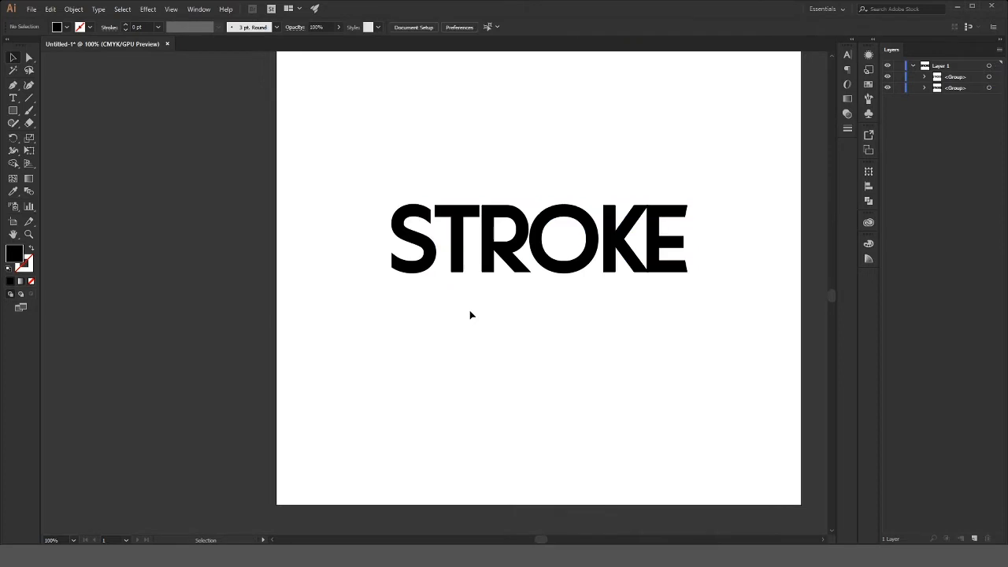
Fill the inner letter group with a bright golden yellow
click(423, 248)
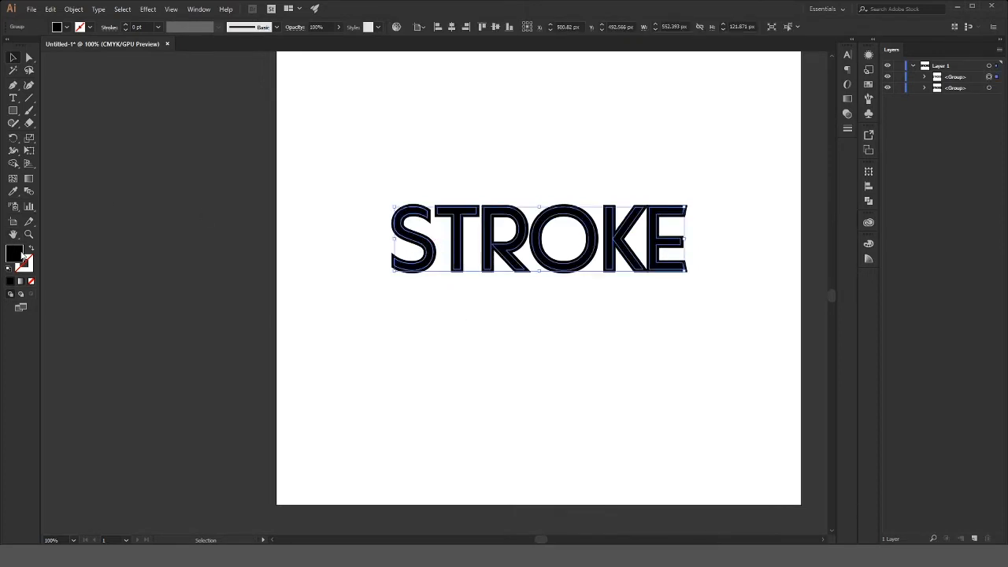
double_click(19, 255)
click(757, 323)
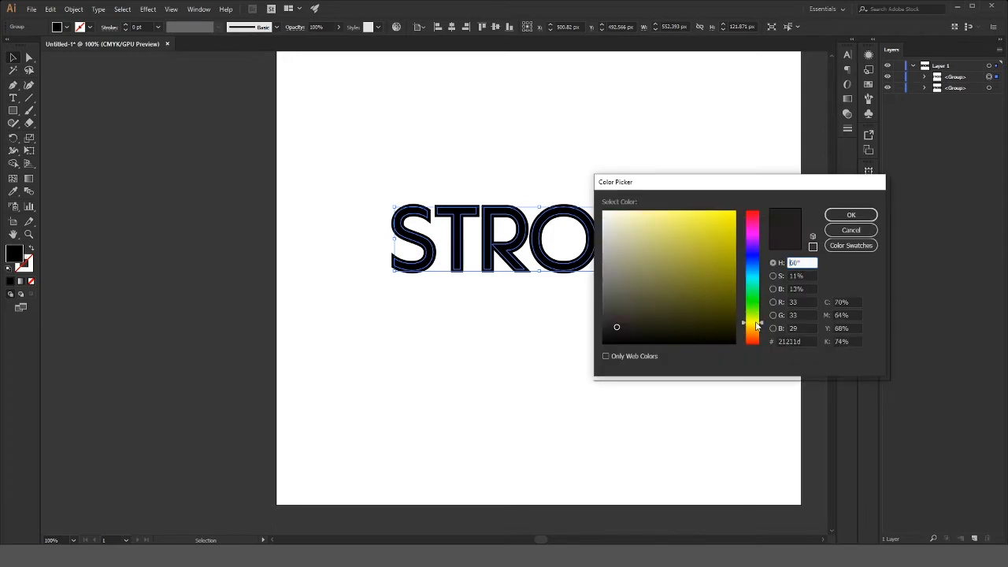
click(735, 215)
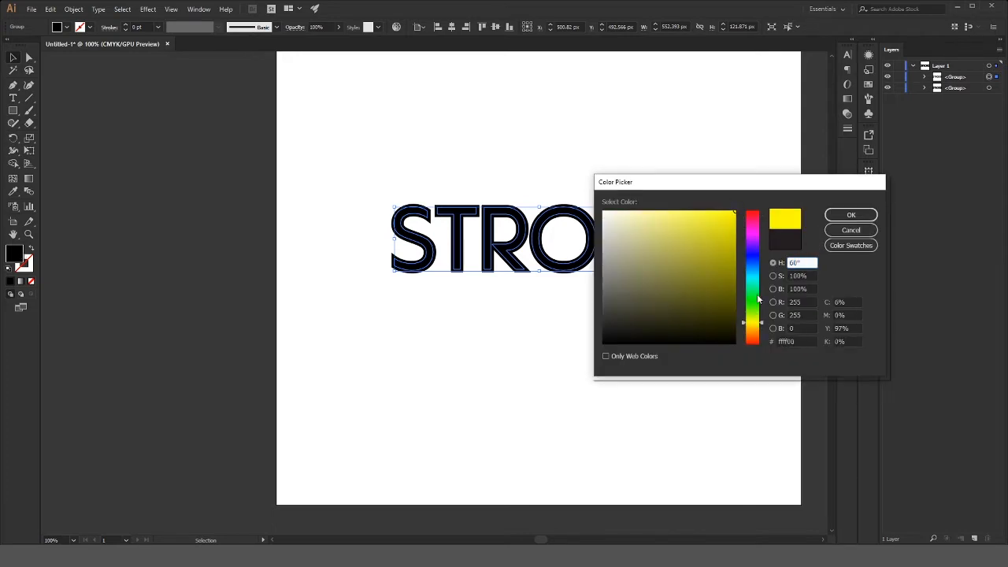
drag(762, 324, 763, 322)
click(850, 215)
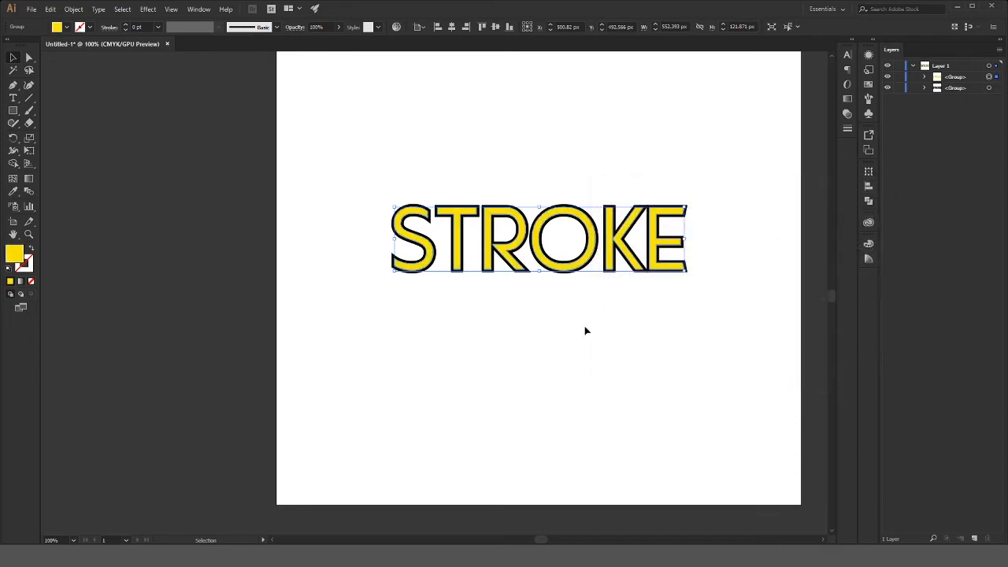
click(583, 336)
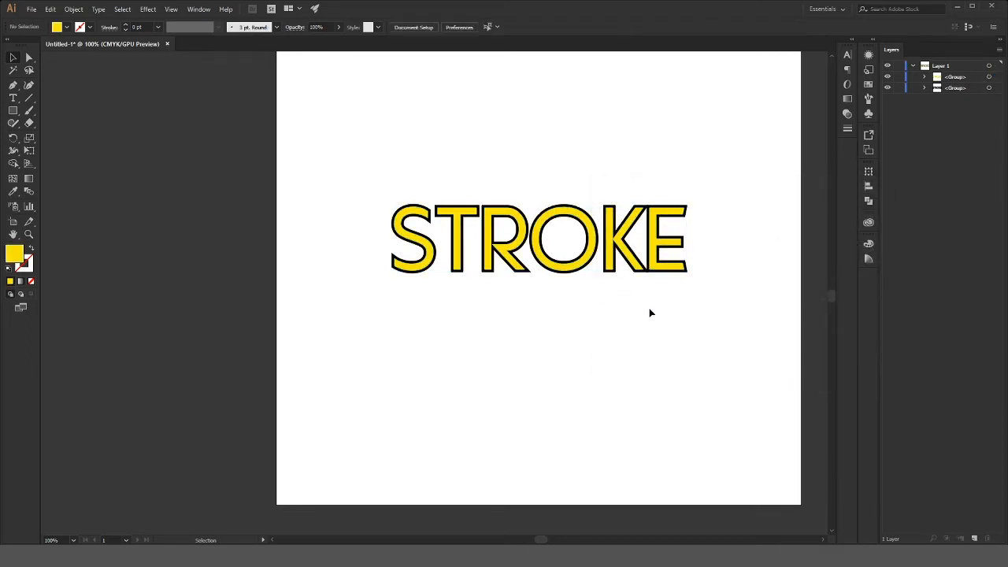
Draw a yellow 1000 x 1000 px rectangle covering the artboard and place it beneath both letter groups in the layer order
scroll(635, 317, down, 1)
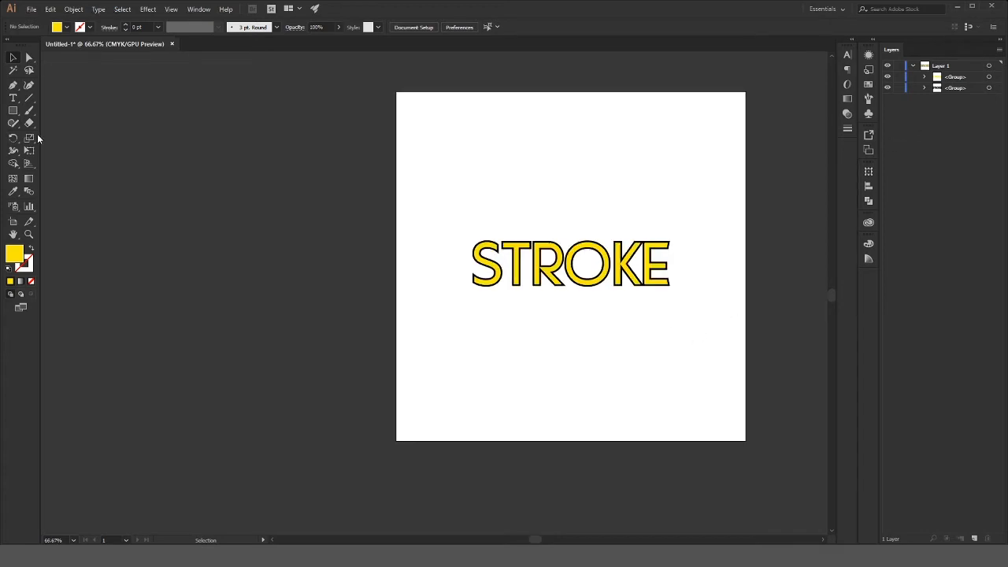
click(12, 111)
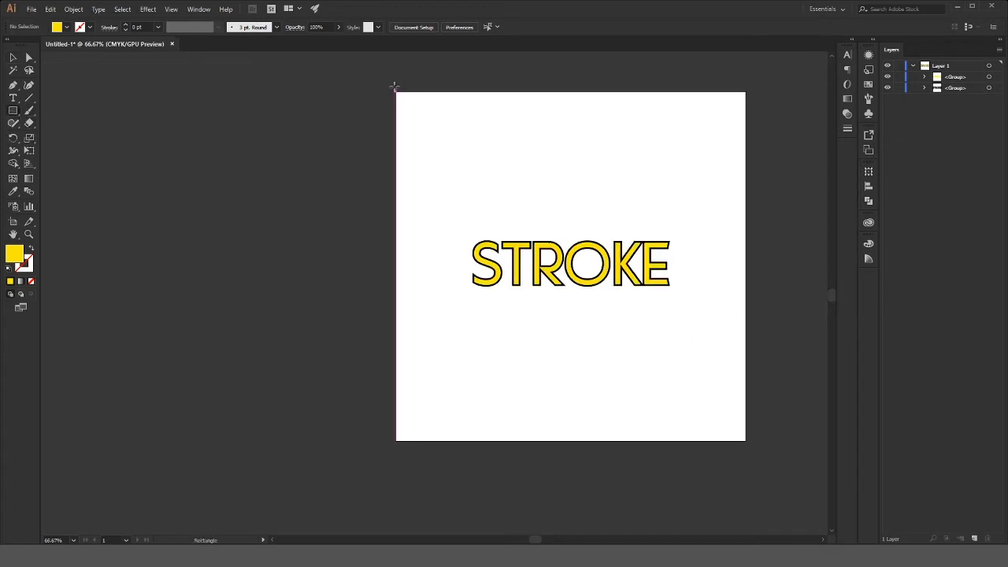
drag(396, 92, 745, 441)
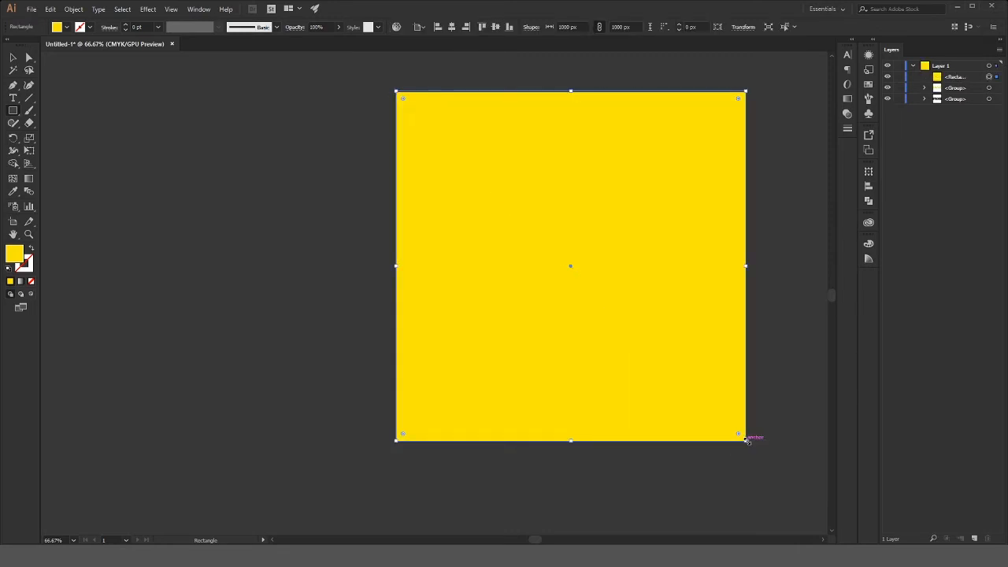
drag(960, 81, 969, 102)
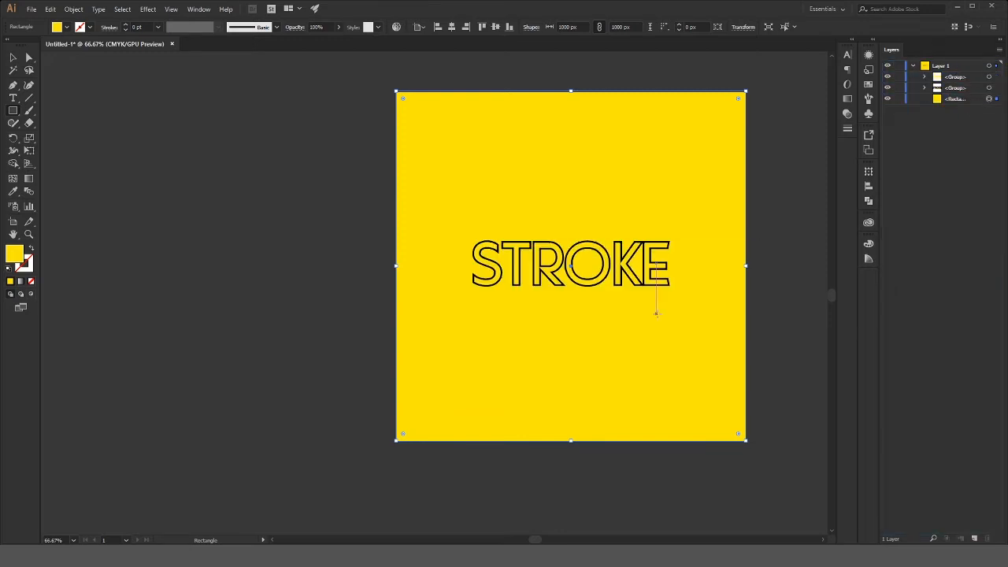
click(16, 61)
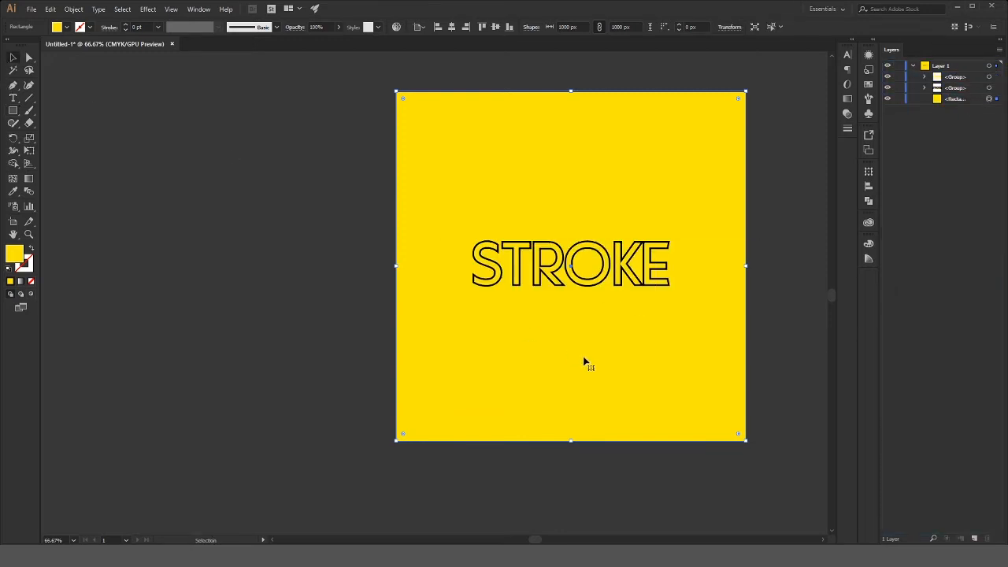
Fill the outer offset letter group of STROKE with white
scroll(480, 252, up, 3)
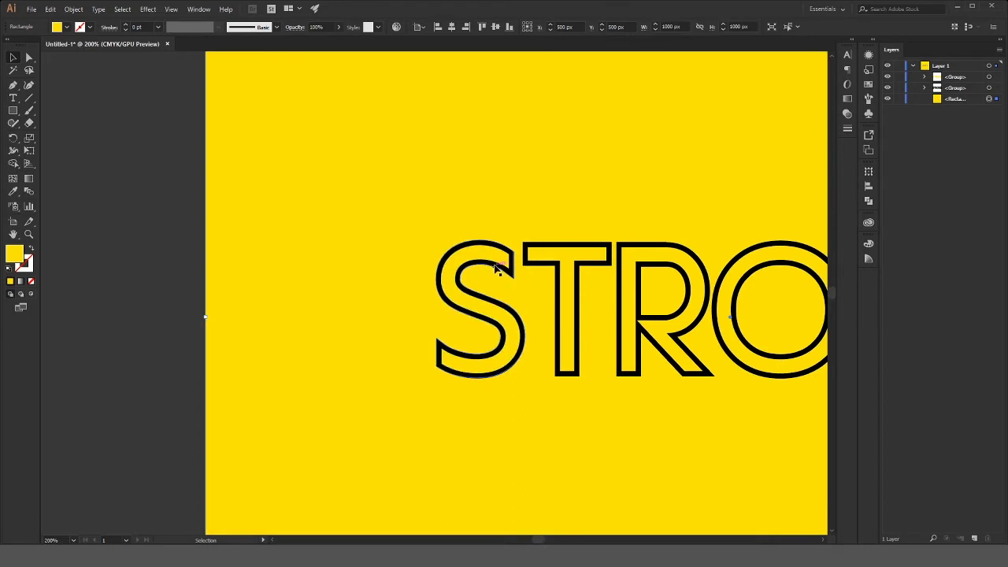
click(497, 270)
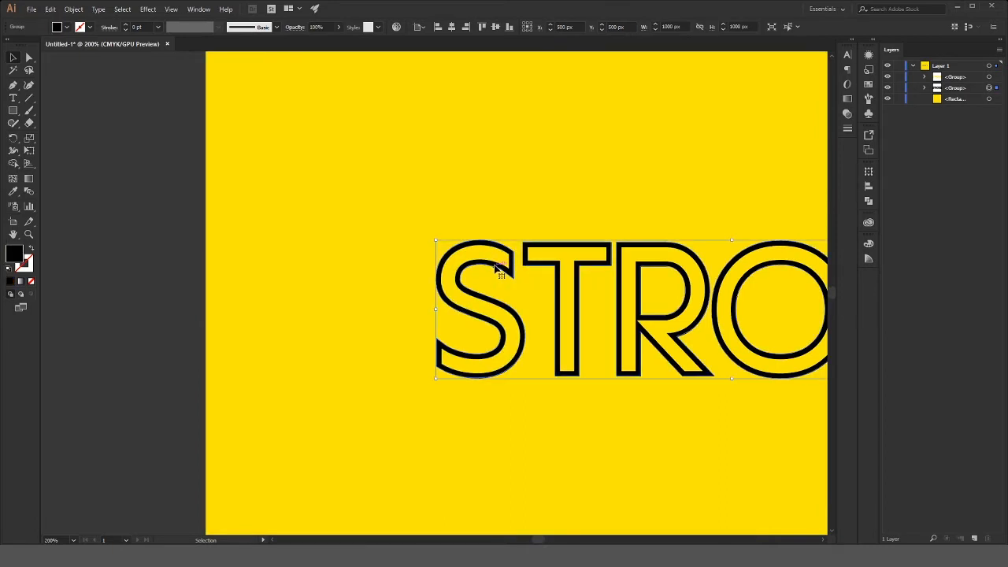
double_click(15, 255)
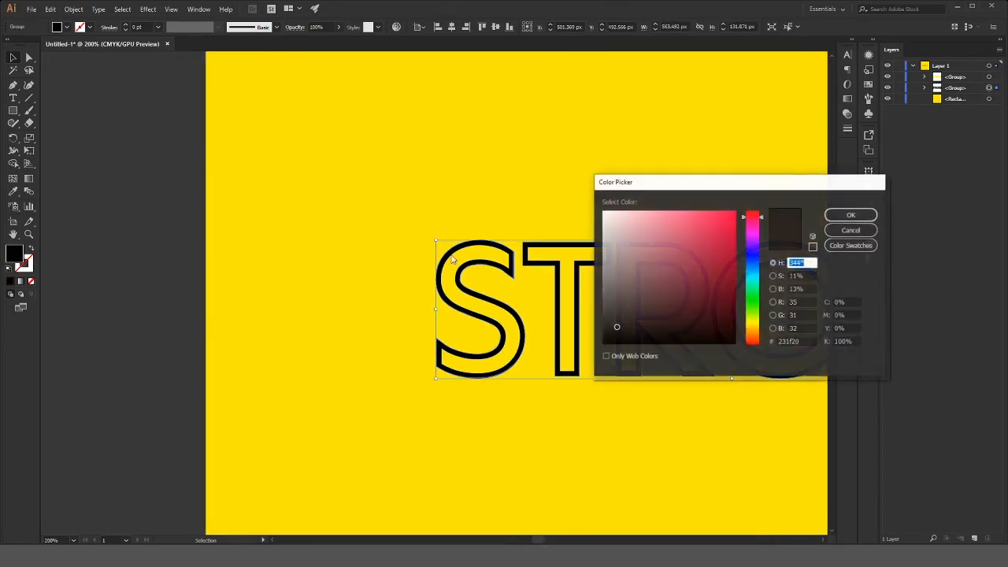
click(851, 215)
click(773, 428)
scroll(773, 429, down, 3)
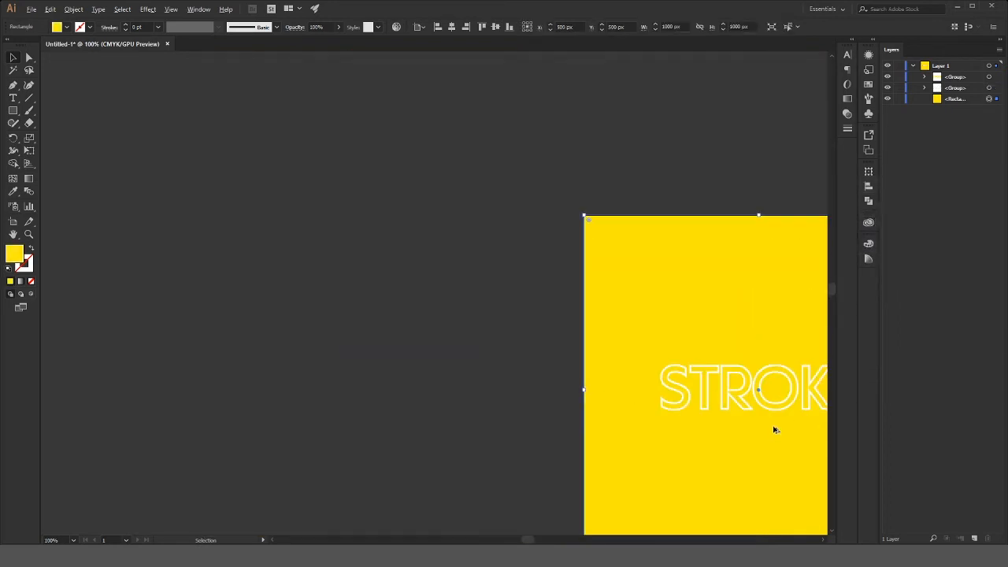
drag(521, 541, 542, 540)
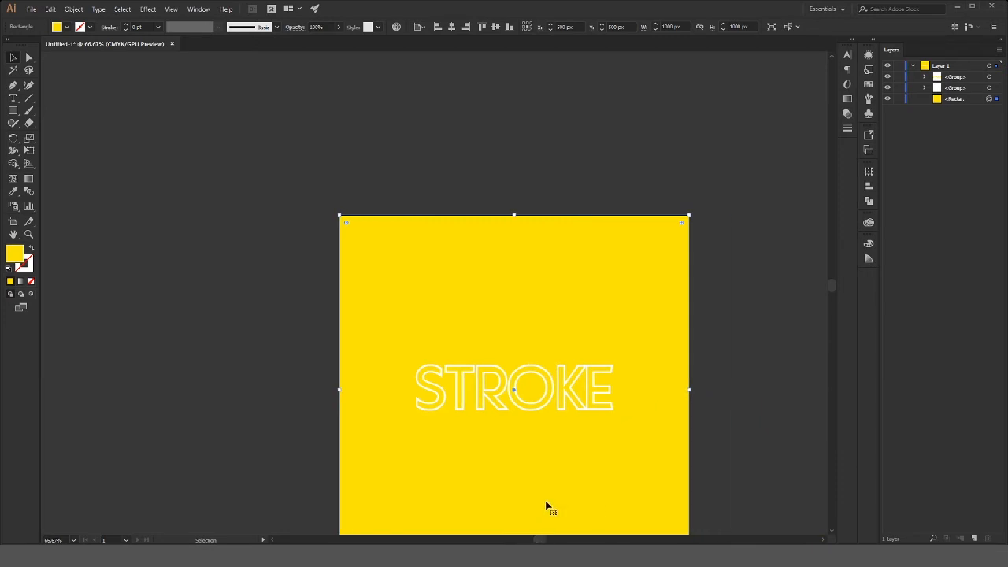
scroll(557, 450, down, 1)
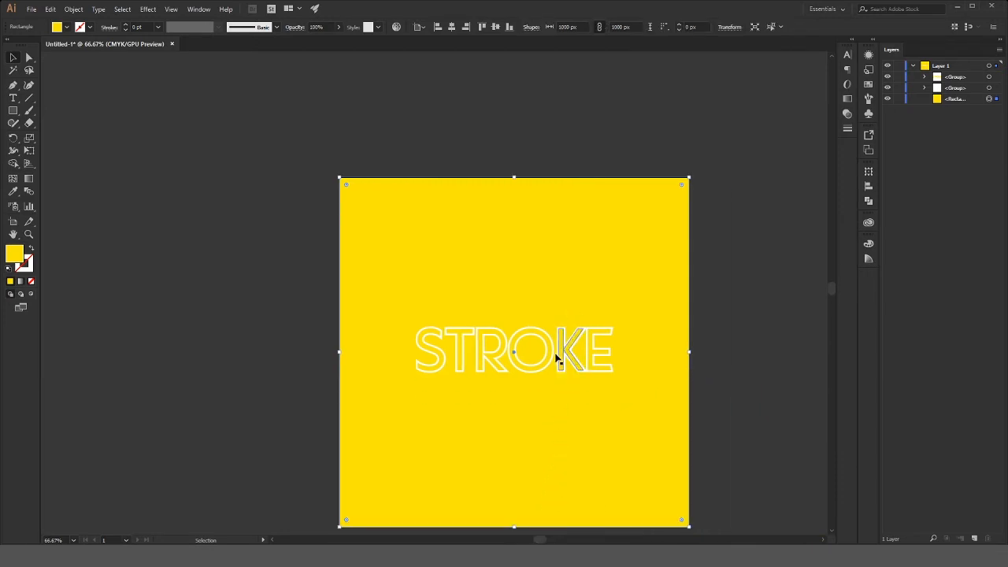
scroll(551, 369, up, 1)
scroll(544, 378, up, 1)
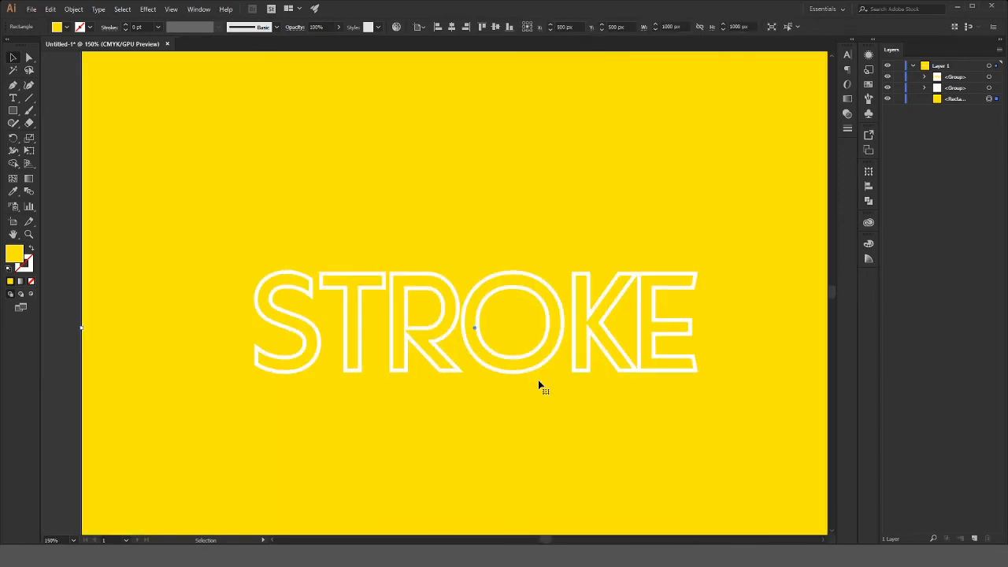
scroll(539, 383, down, 2)
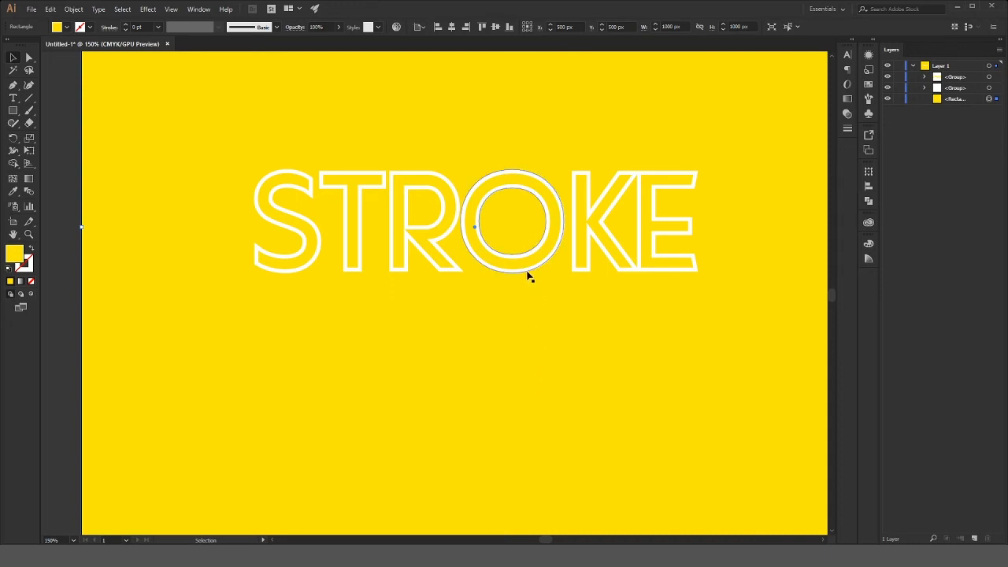
drag(529, 275, 544, 393)
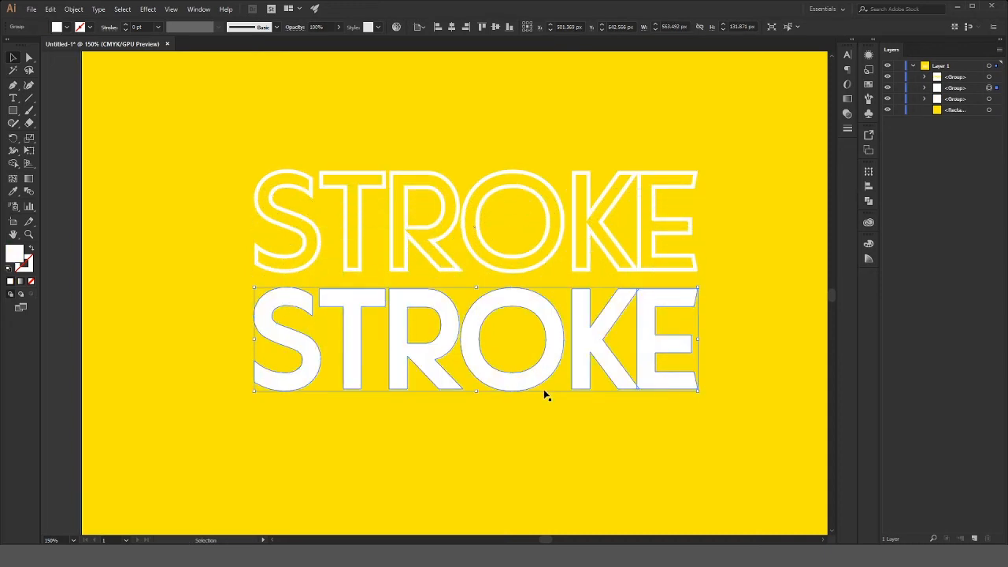
key(ctrl+z)
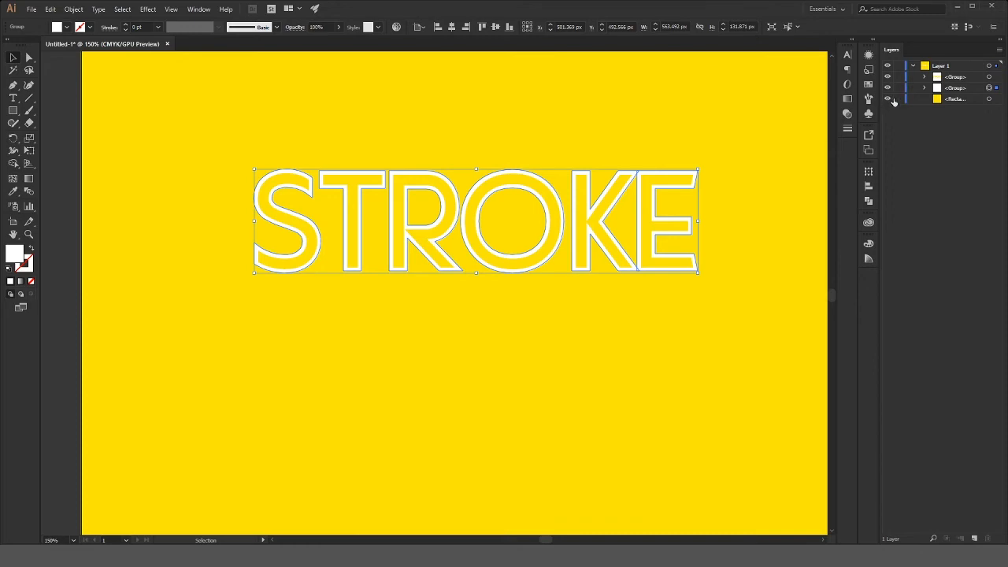
Lock the yellow background rectangle and duplicate both STROKE letter groups about 183 px straight below the original
click(389, 260)
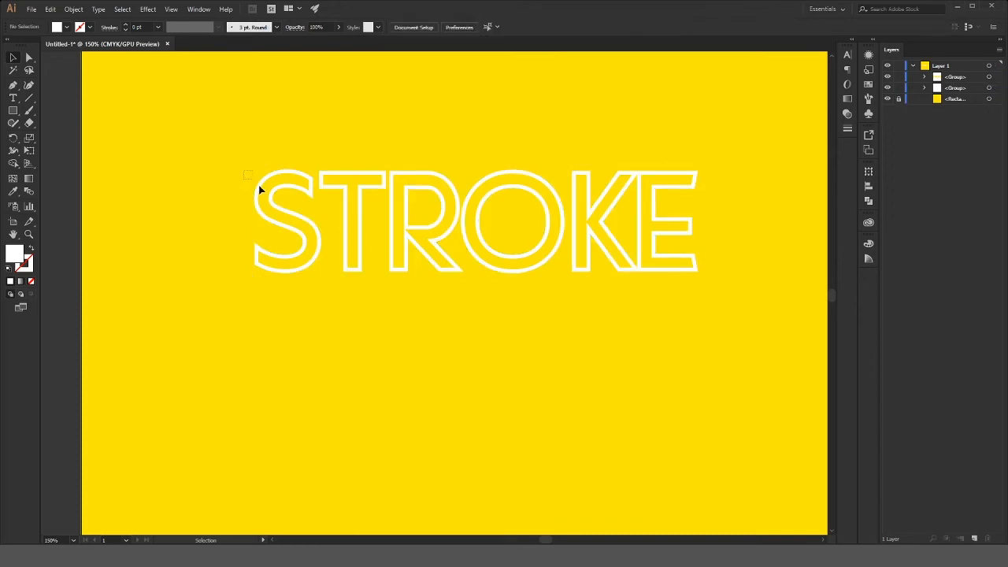
click(589, 236)
drag(590, 236, 589, 388)
click(555, 466)
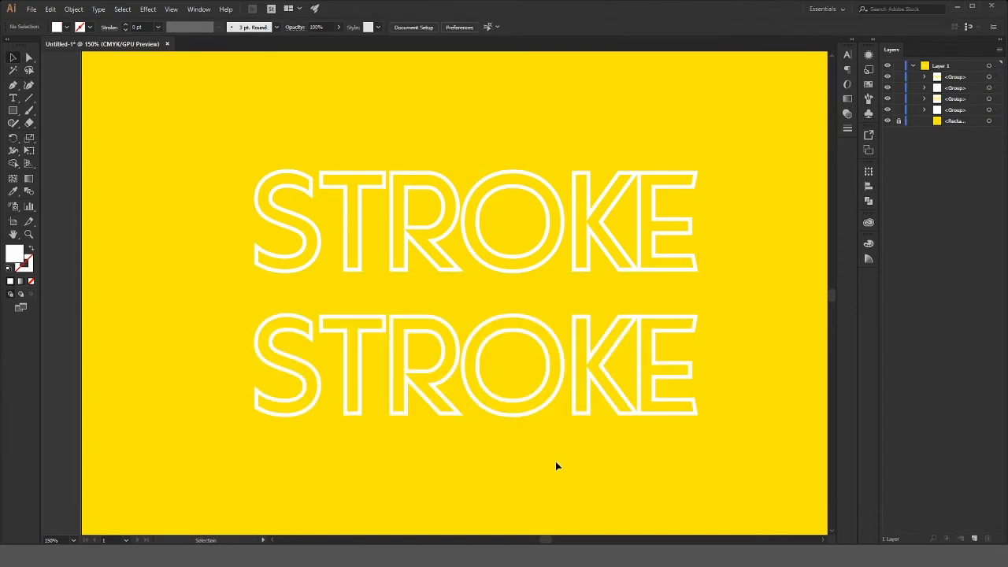
Fill the inner letter group of the lower STROKE copy with white (ffffff)
click(489, 392)
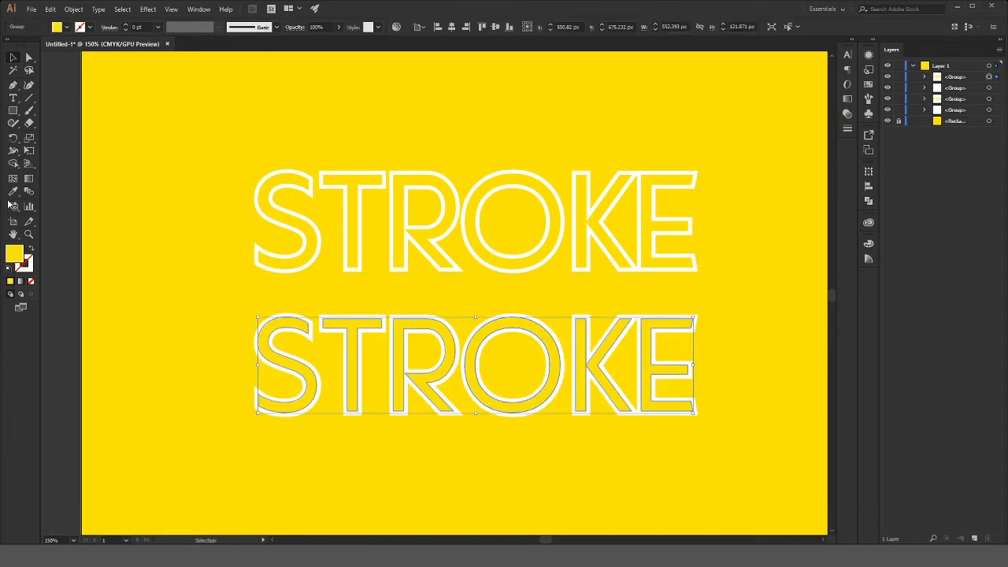
double_click(16, 254)
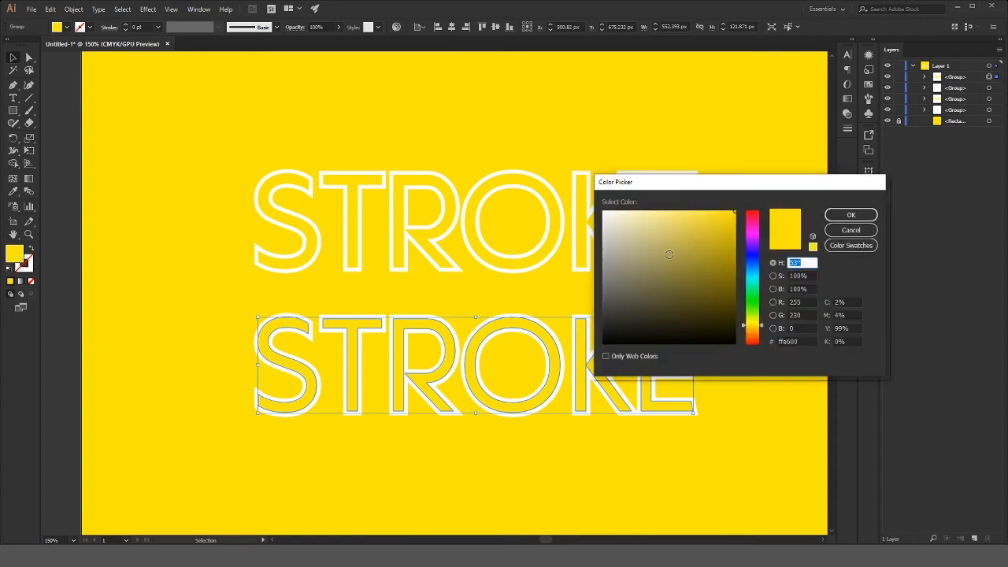
drag(669, 255, 581, 198)
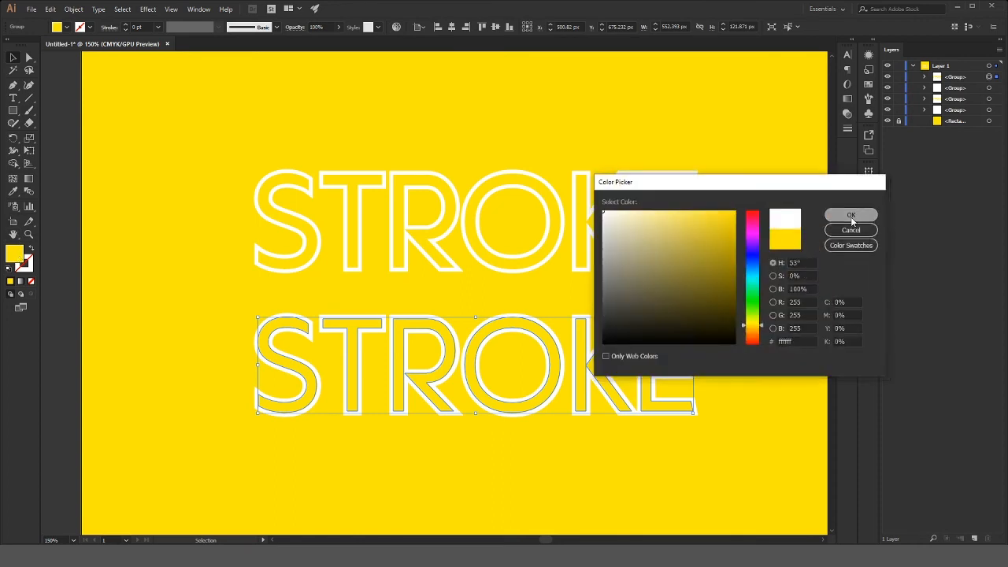
click(850, 214)
click(343, 441)
Fill the outer letter group of the lower STROKE copy with black (000000)
click(298, 415)
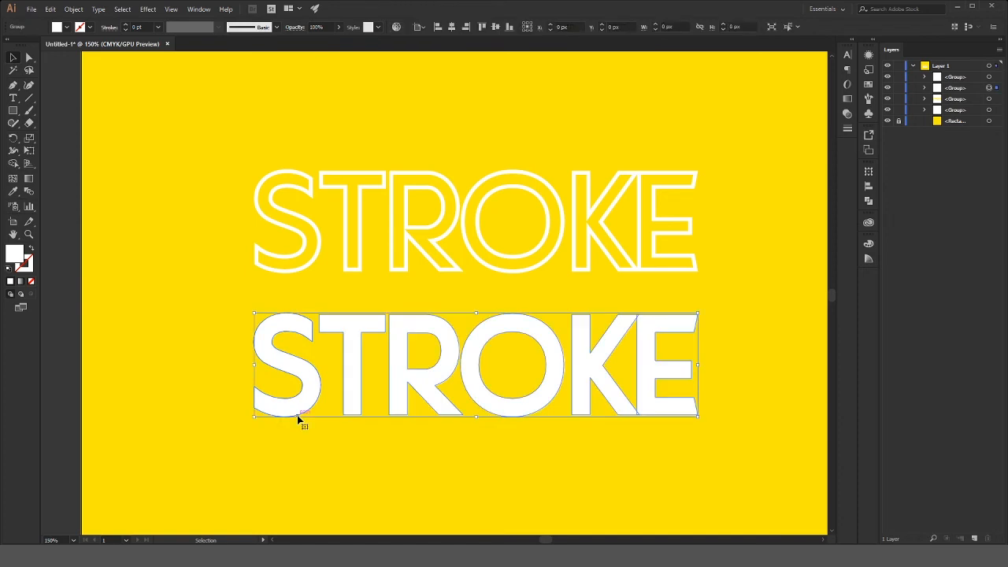
double_click(17, 258)
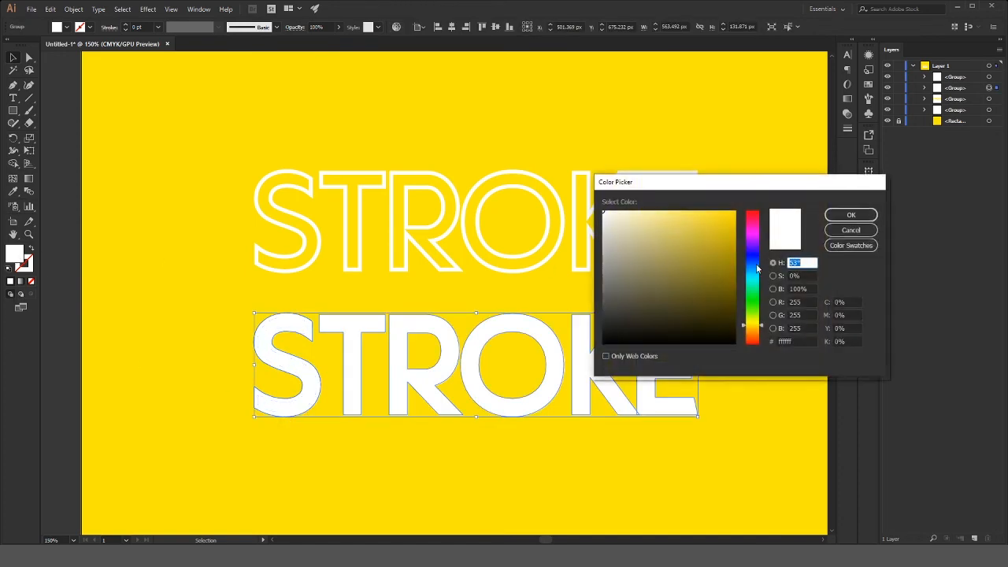
mouse_move(753, 326)
mouse_down()
mouse_move(646, 327)
mouse_move(591, 337)
mouse_move(580, 352)
mouse_move(597, 346)
mouse_up()
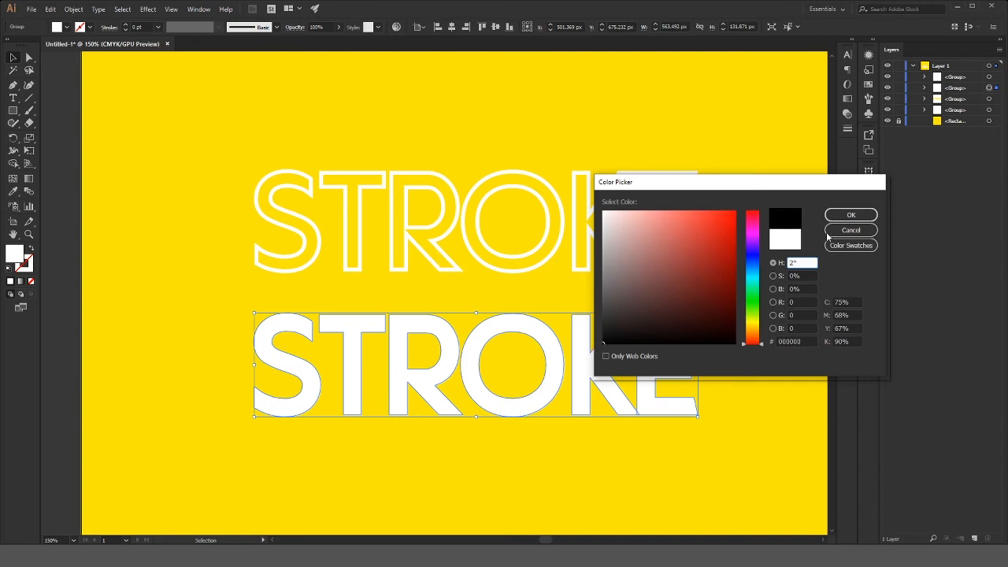
click(843, 214)
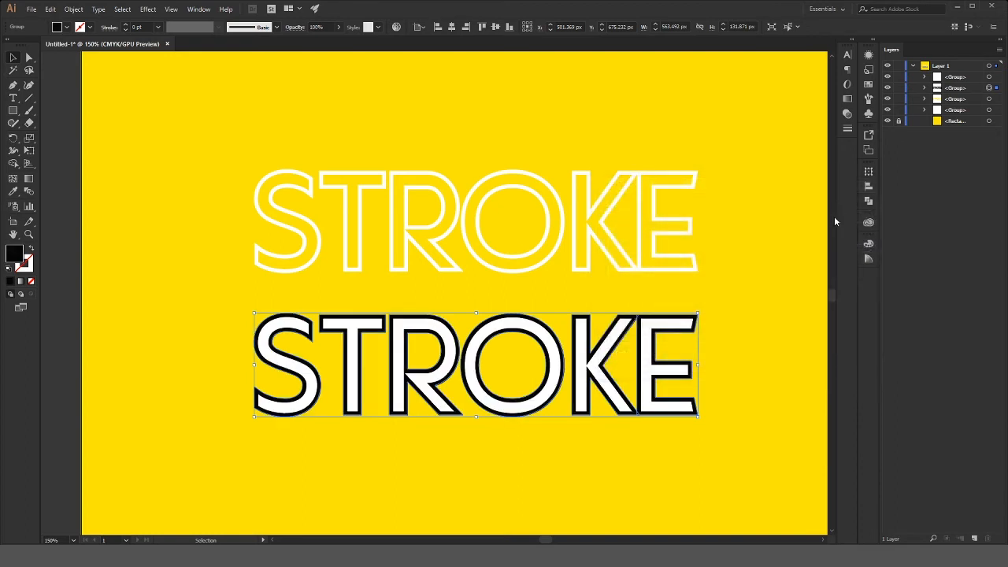
click(736, 353)
Duplicate both letter groups of the white-outlined STROKE about 183 px straight above the original
scroll(736, 353, down, 2)
scroll(736, 352, down, 3)
scroll(736, 353, up, 4)
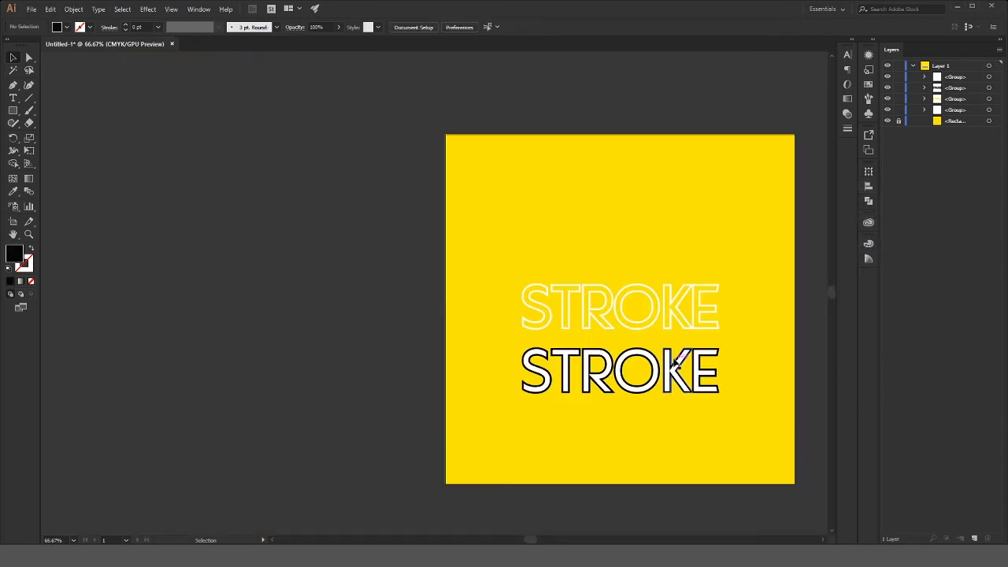
drag(522, 287, 738, 332)
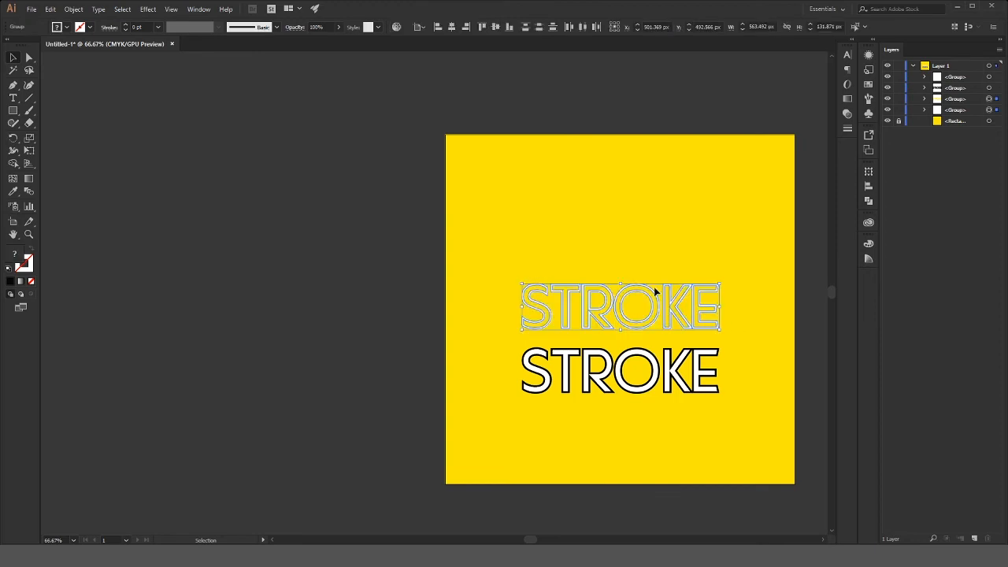
drag(668, 289, 664, 228)
scroll(663, 228, up, 3)
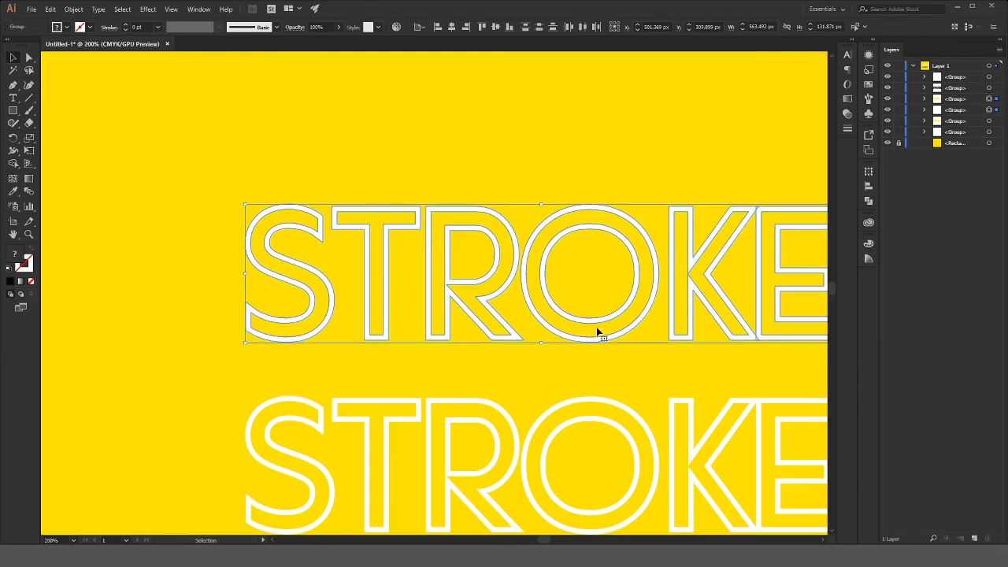
click(554, 377)
Fill the outer letter group of the uppermost STROKE copy with black, keeping its inner letters yellow
scroll(554, 376, down, 3)
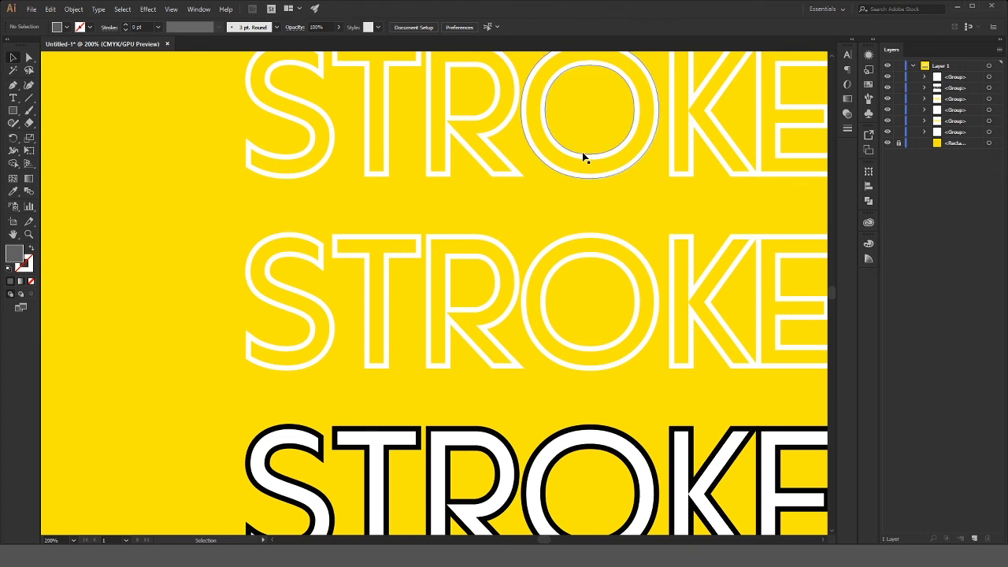
click(582, 164)
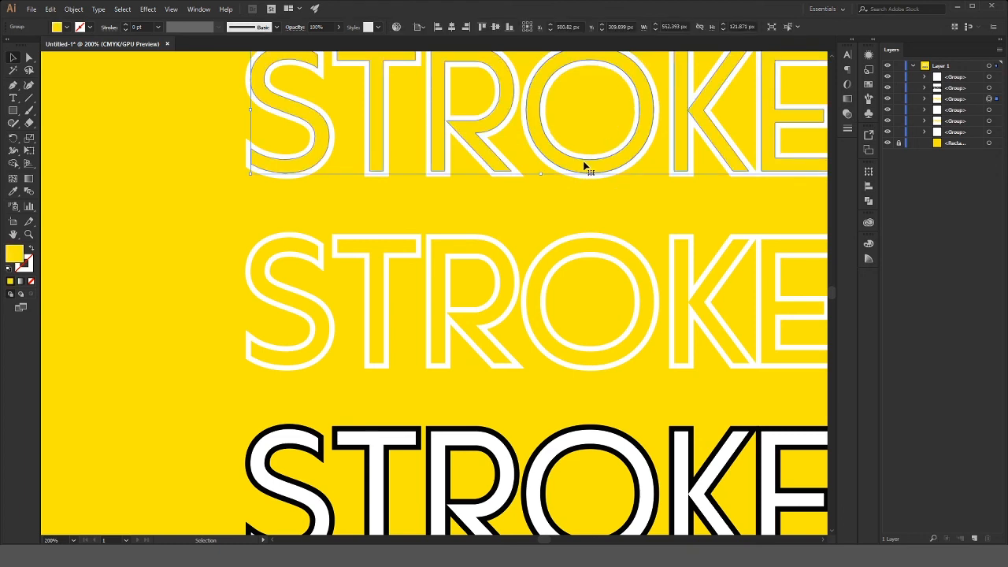
click(519, 178)
double_click(14, 255)
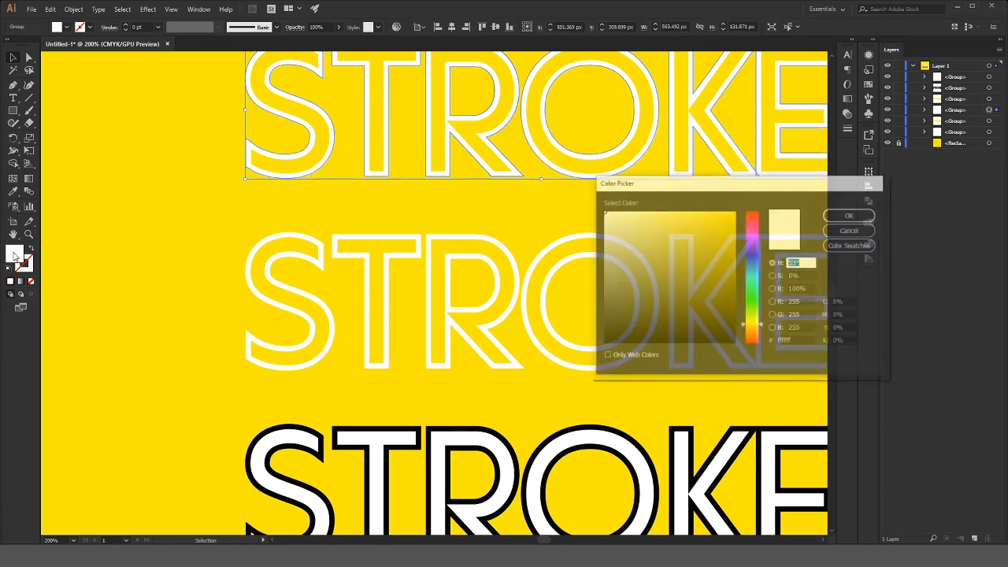
drag(643, 258, 590, 347)
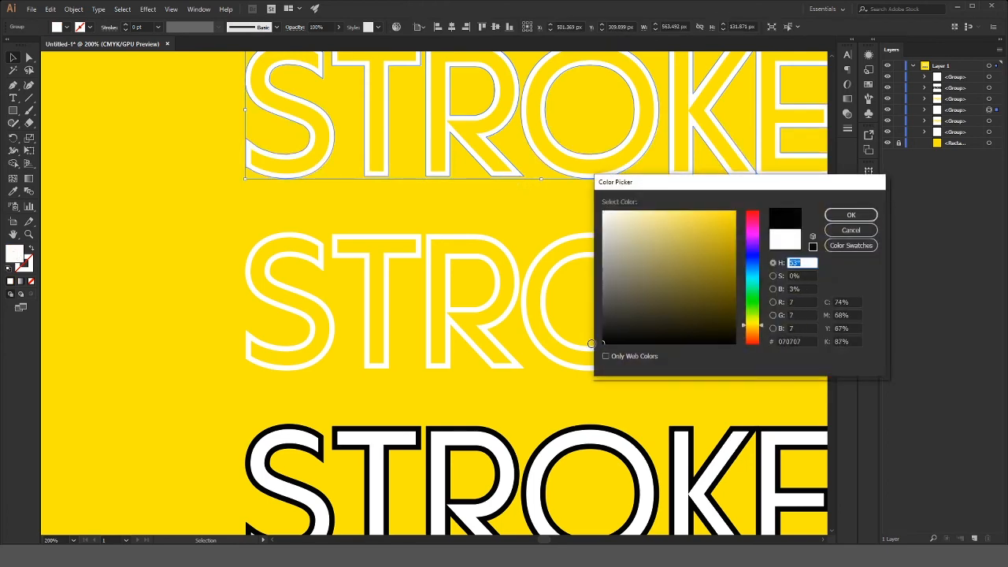
click(852, 217)
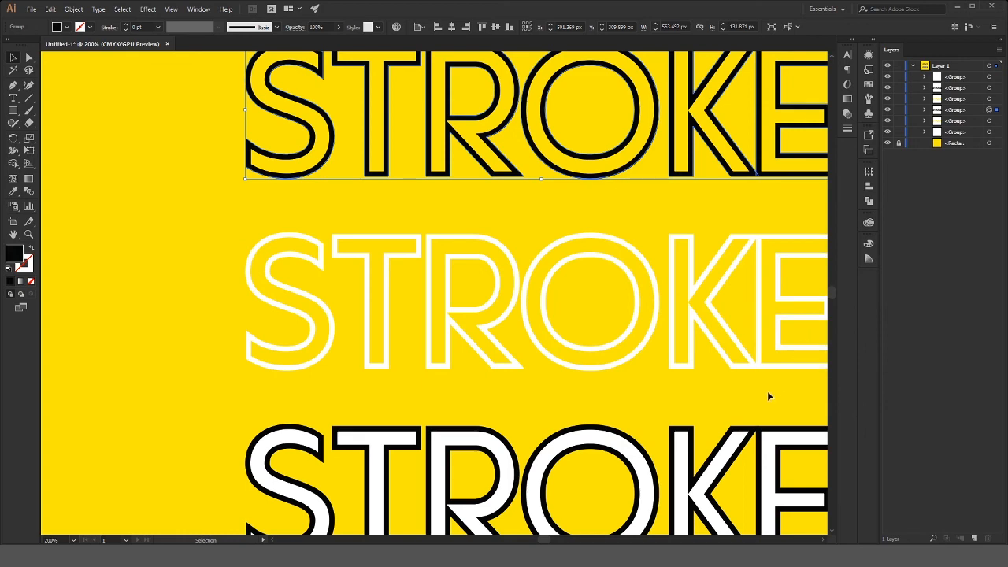
click(769, 395)
key(ctrl+minus)
drag(541, 540, 547, 540)
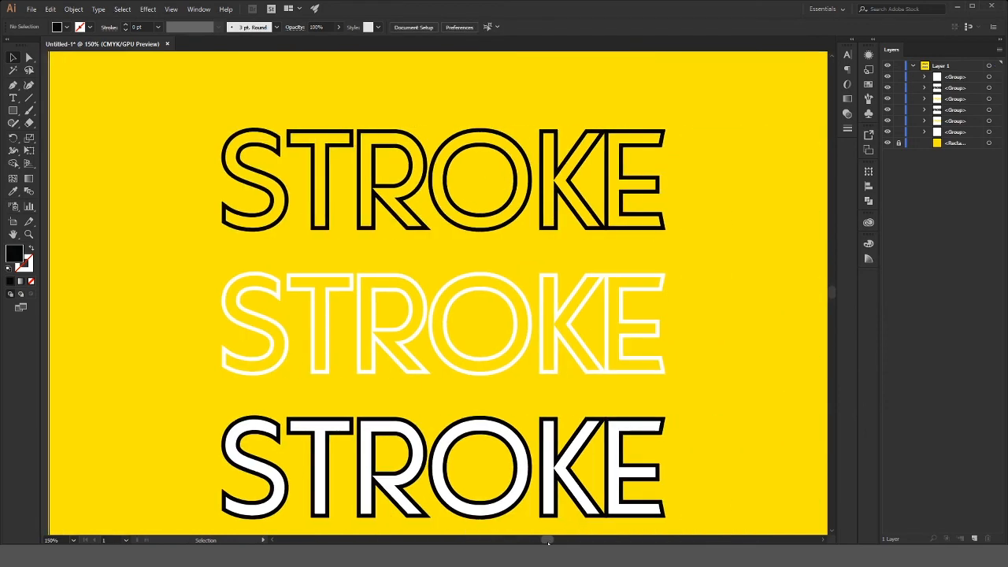
scroll(513, 425, down, 1)
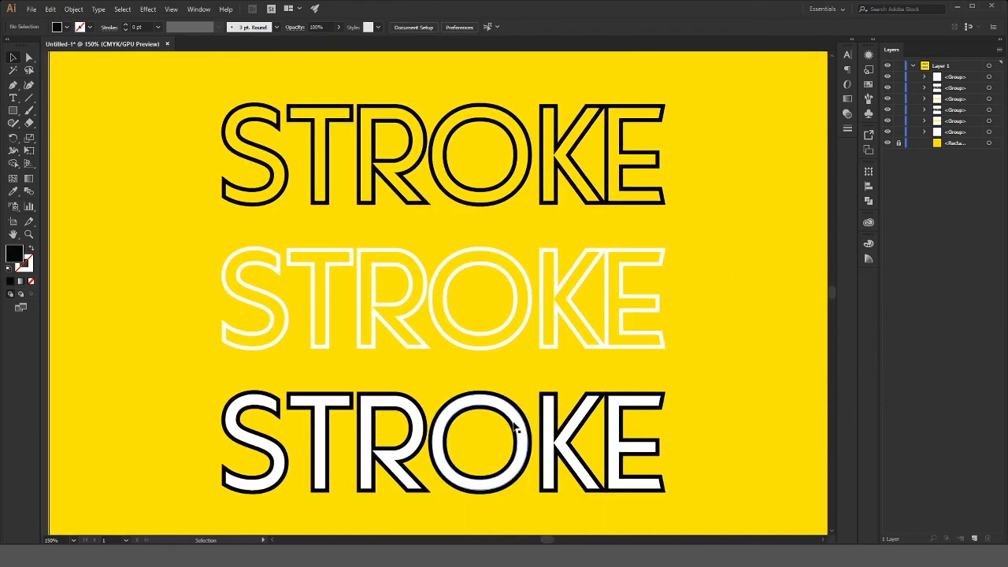